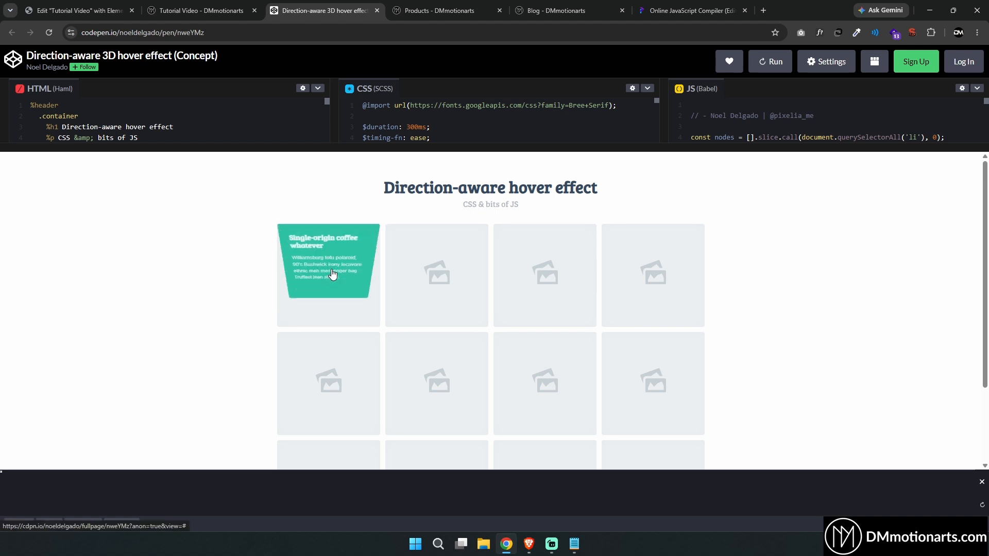
Step: Review the Direction-aware 3D hover effect pen and its script, the live Tutorial Video page and the Products page
left_click_drag(297, 147, 297, 170)
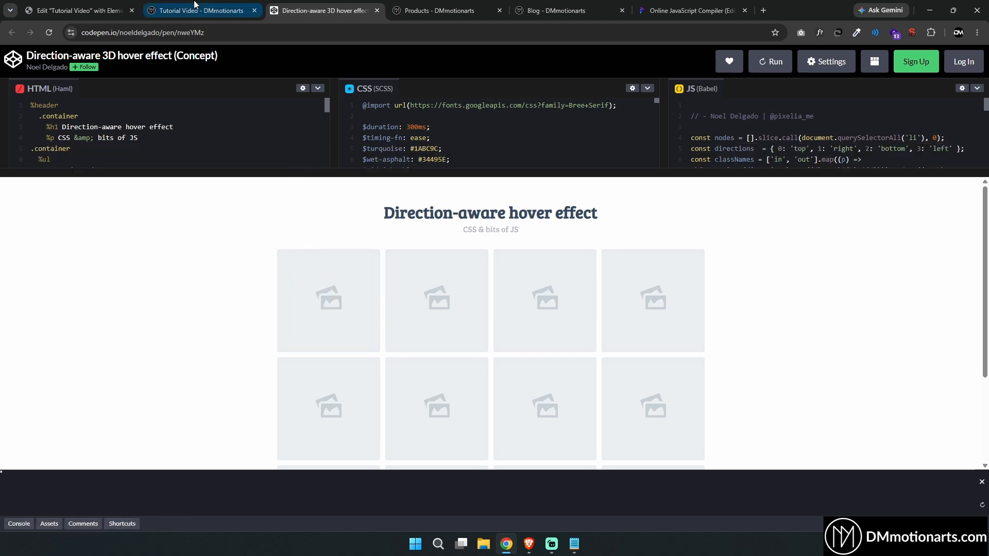
left_click(195, 7)
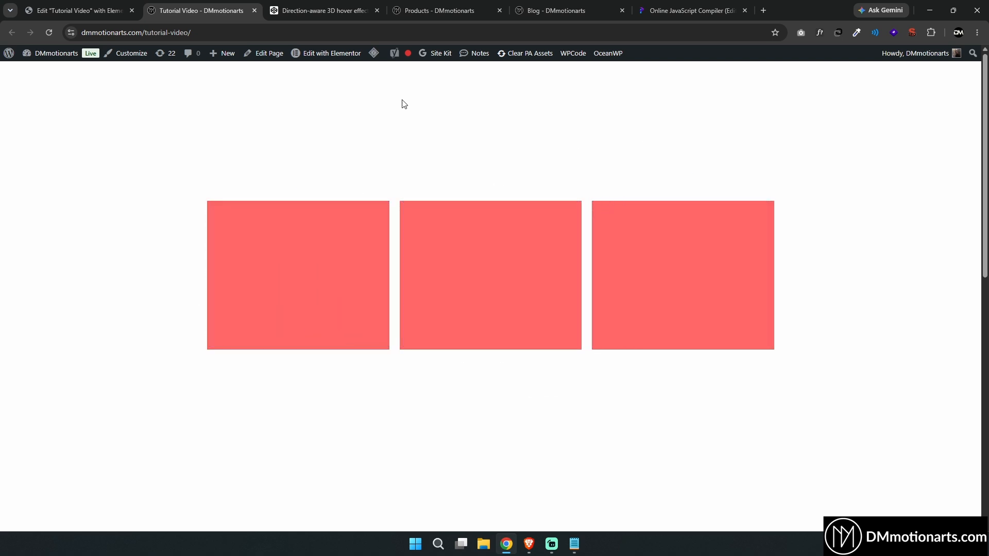
left_click(320, 11)
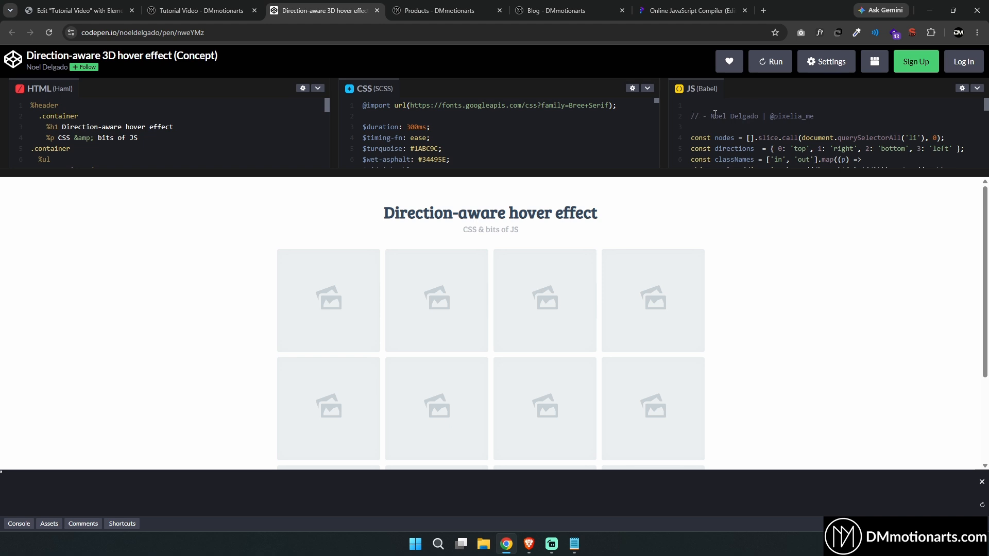
left_click_drag(715, 113, 841, 116)
left_click(201, 10)
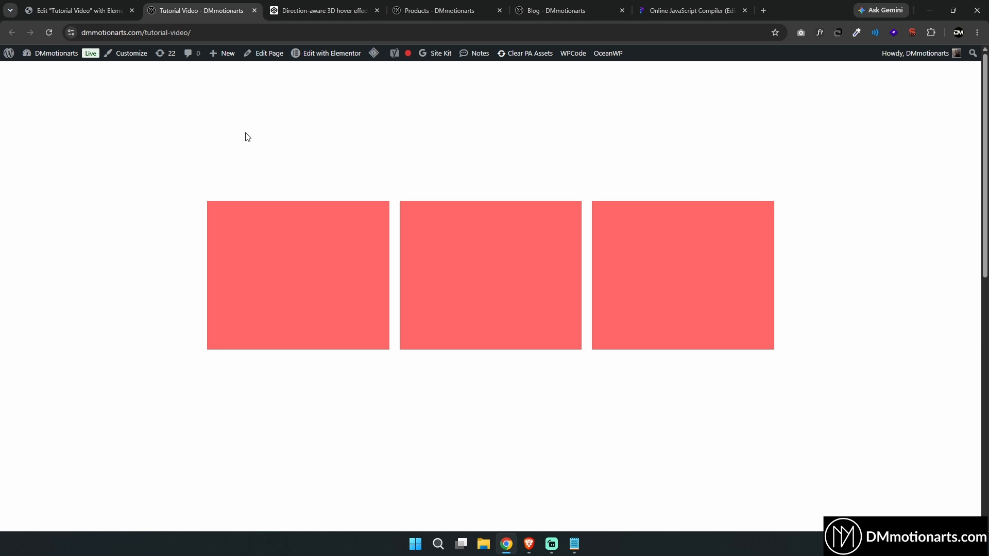
left_click(461, 6)
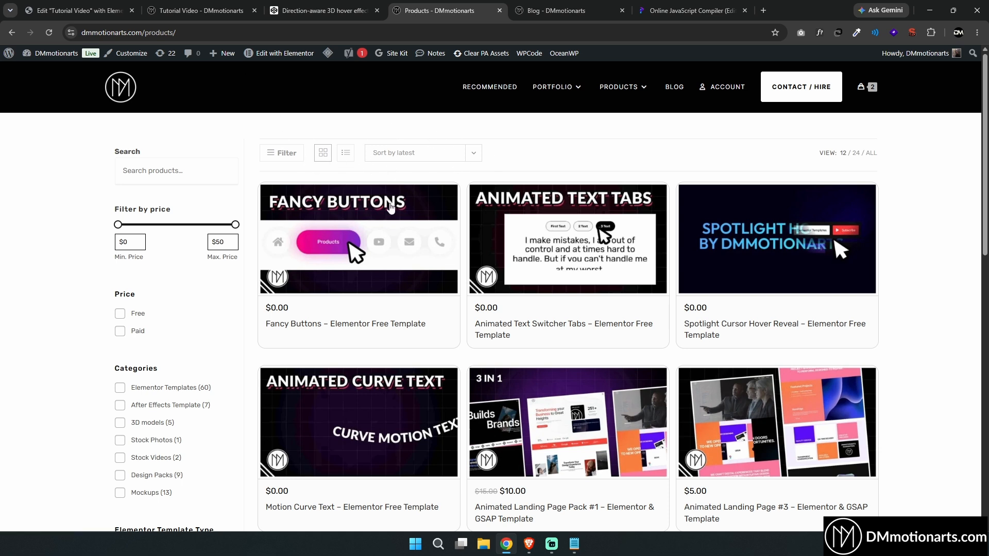
Step: In the Elementor editor, add a container above the existing ones with a 768 px minimum height and centered Justify Content
left_click(102, 6)
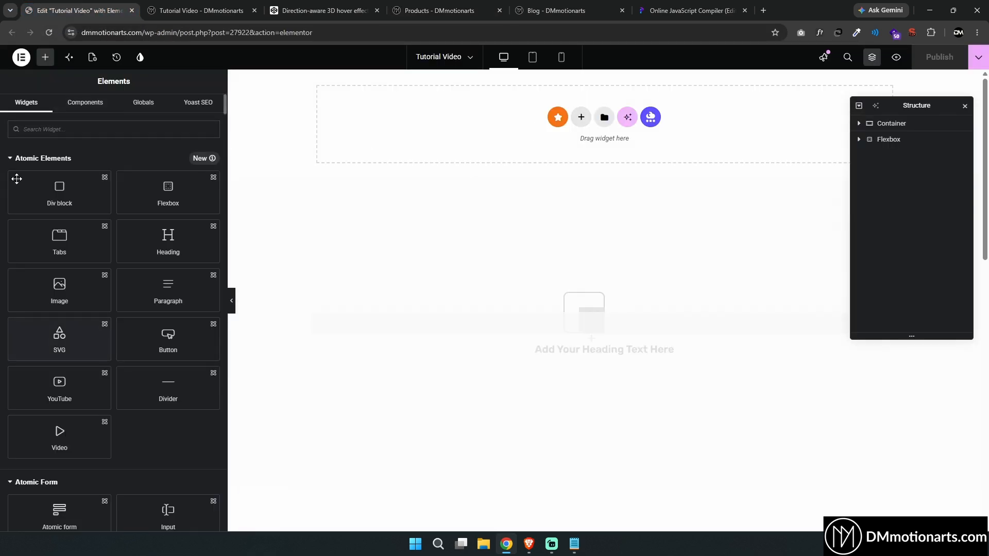
left_click(31, 161)
left_click(27, 163)
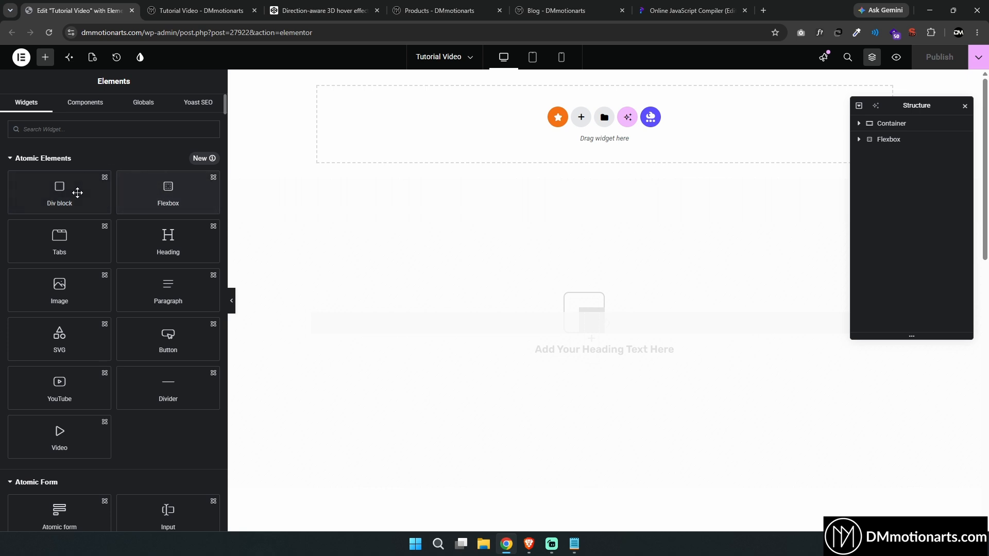
left_click(40, 159)
left_click(26, 184)
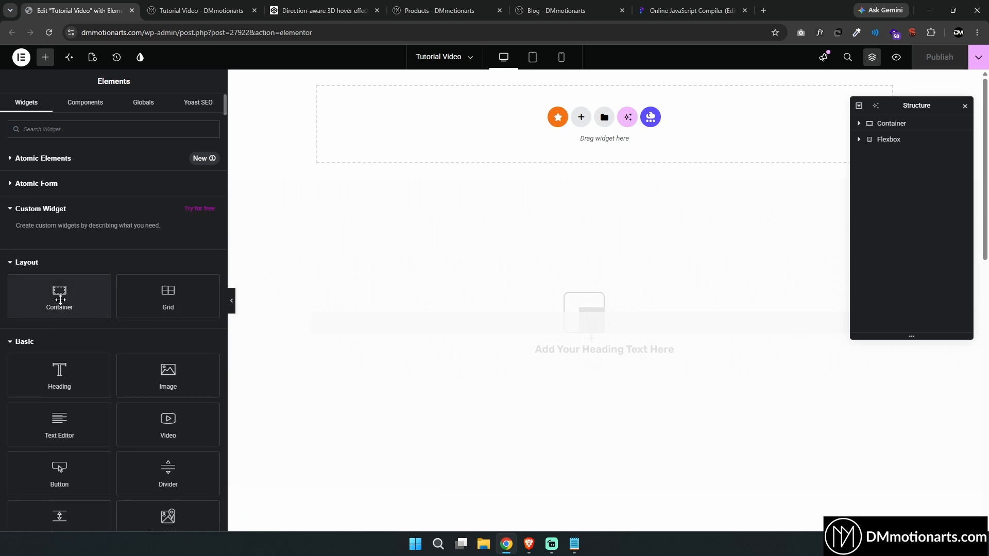
left_click_drag(61, 300, 515, 142)
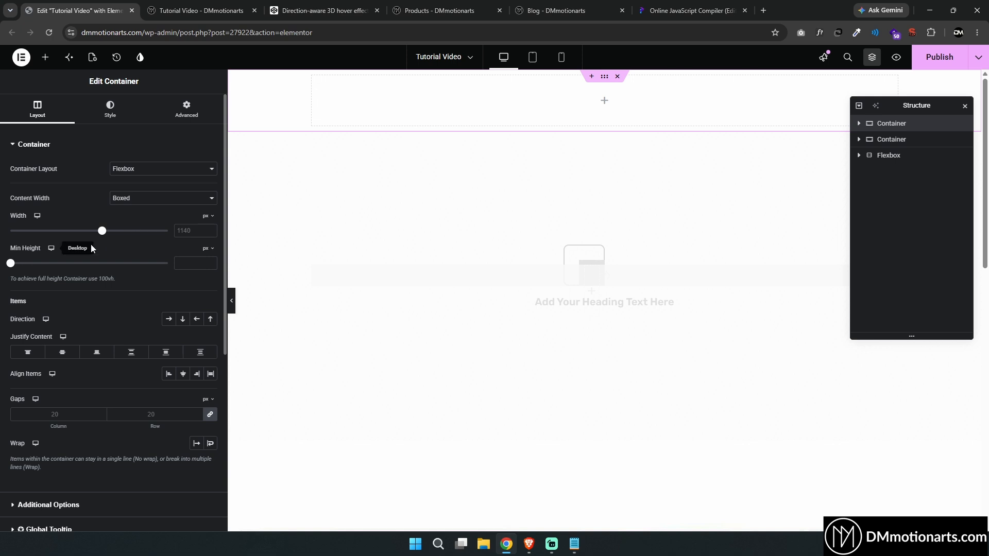
left_click_drag(21, 263, 96, 265)
left_click(63, 353)
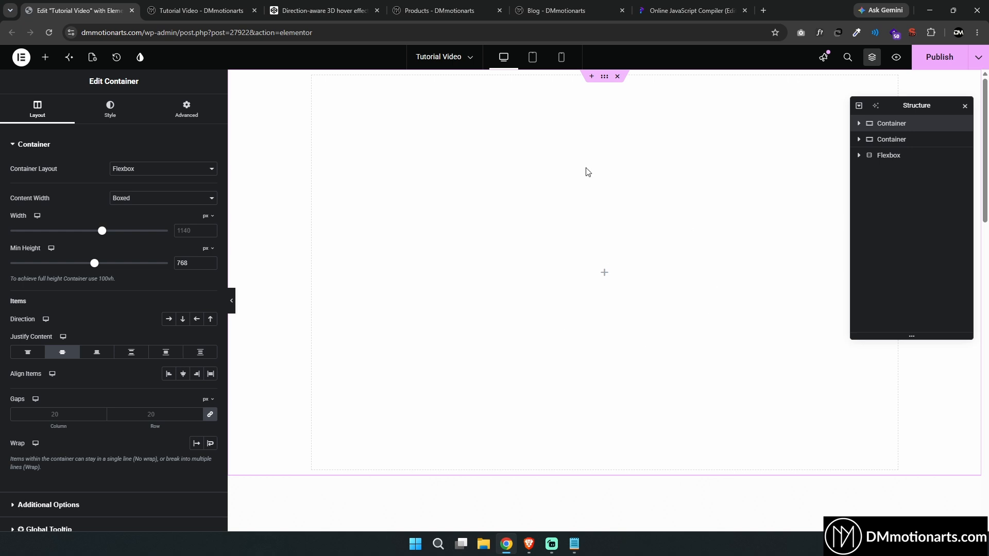
Step: Nest a new container inside the 768 px container and set its width to 30%
left_click(45, 58)
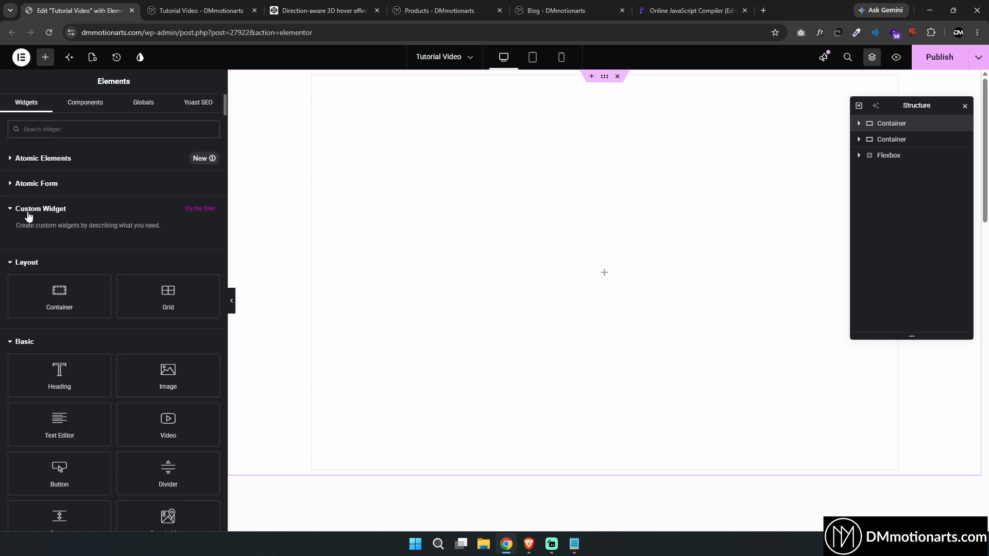
left_click_drag(49, 289, 602, 272)
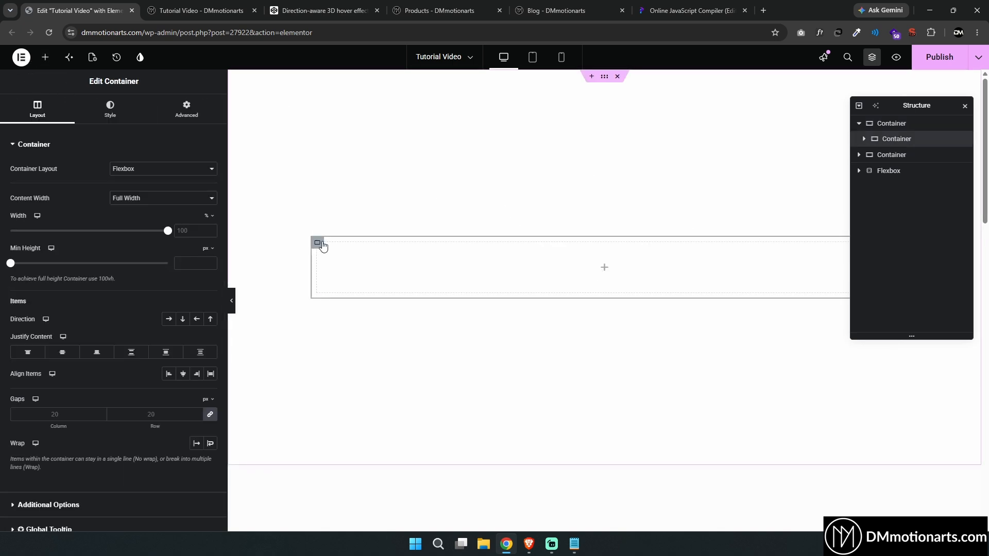
left_click_drag(168, 232, 59, 242)
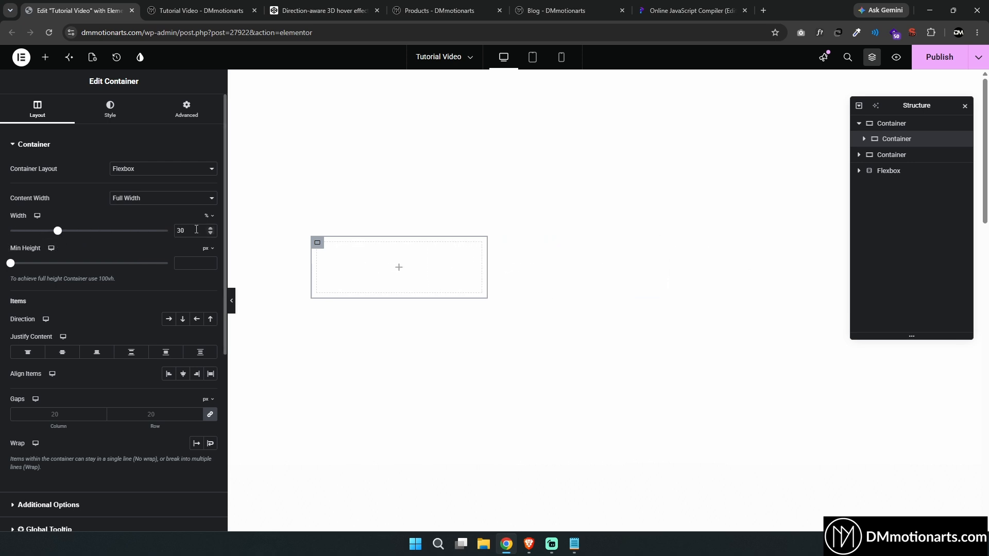
Step: Try a Grid layout on the outer container, with the nested container at 100% width and duplicated twice
left_click(876, 125)
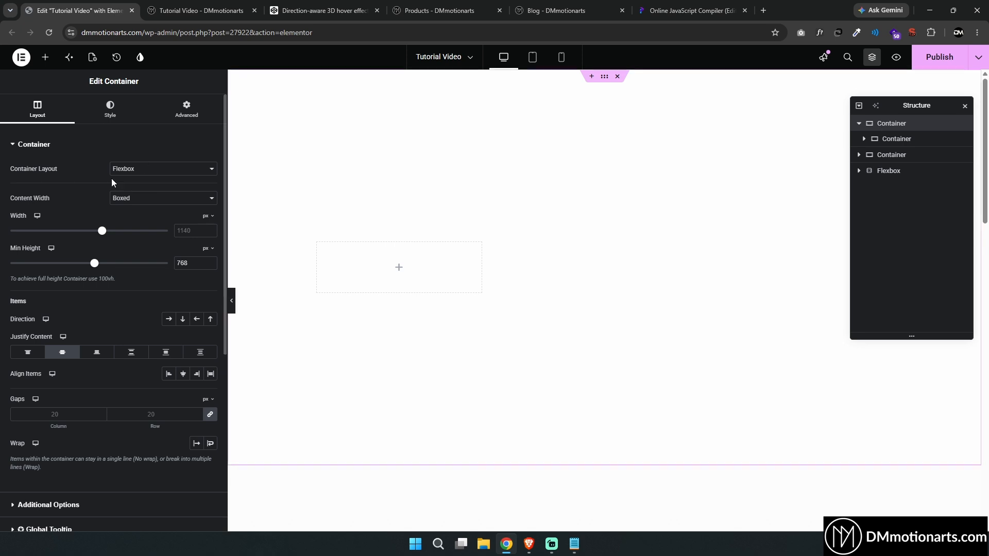
left_click(148, 170)
left_click(144, 194)
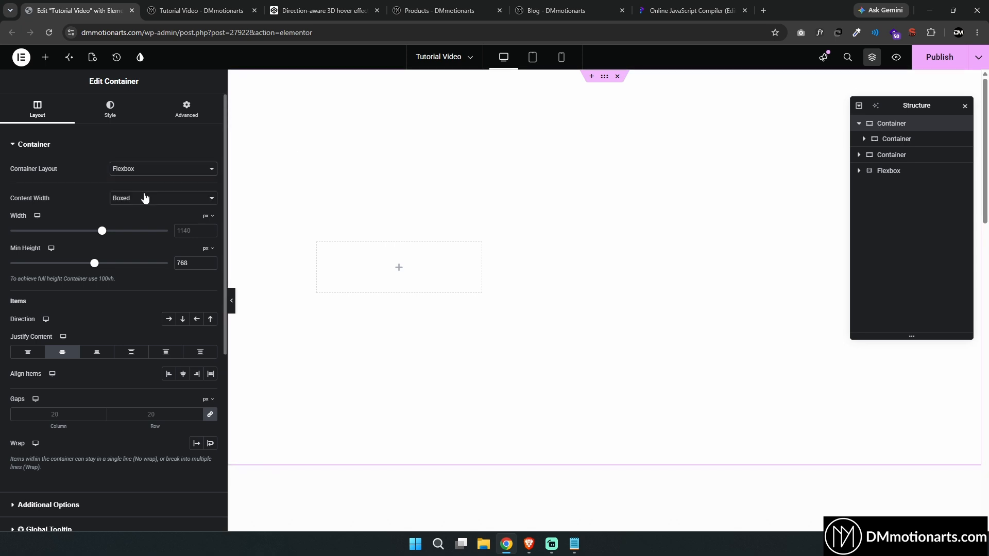
left_click(902, 139)
left_click_drag(58, 232, 185, 234)
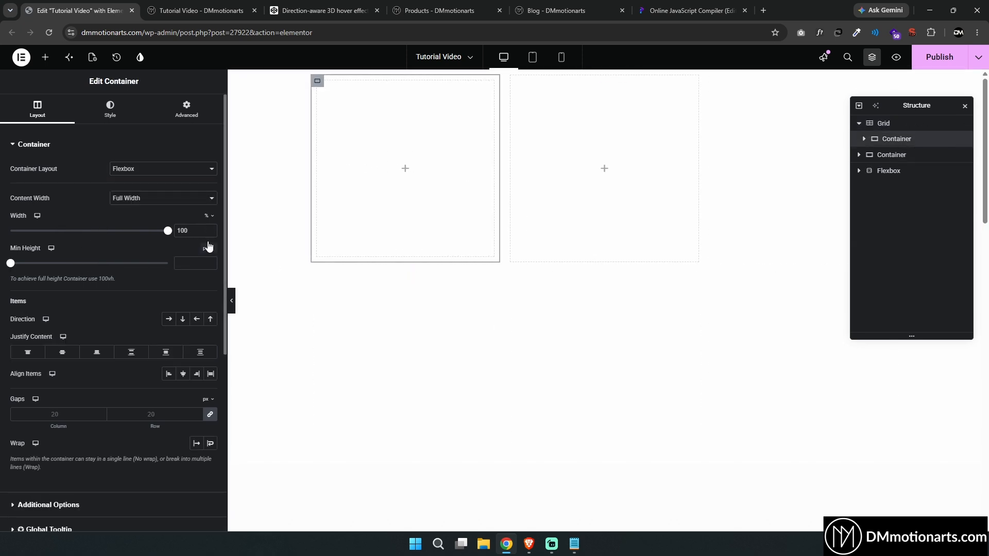
key("ctrl+d")
key("ctrl+d")
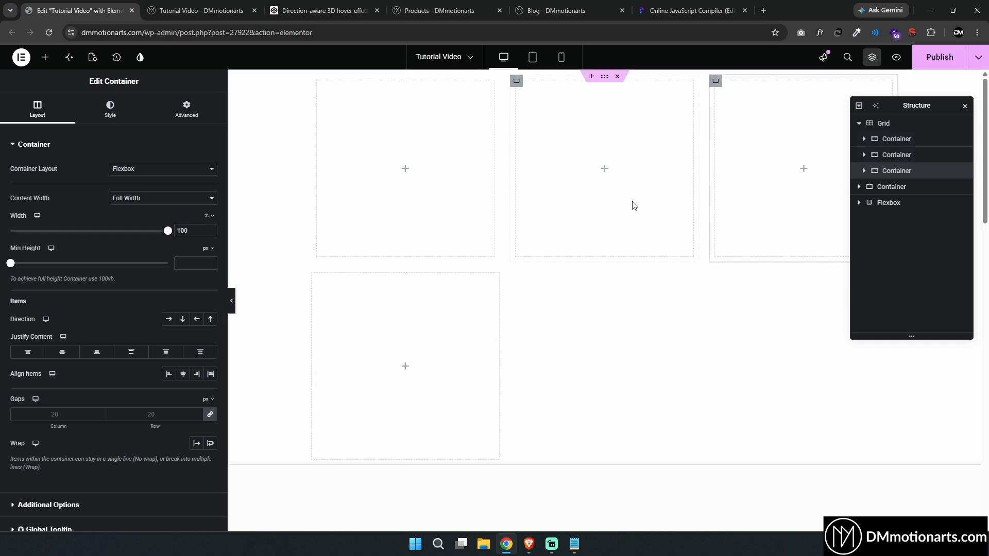
Step: Delete the duplicated nested containers and return the outer container to the Flexbox layout
key("Delete")
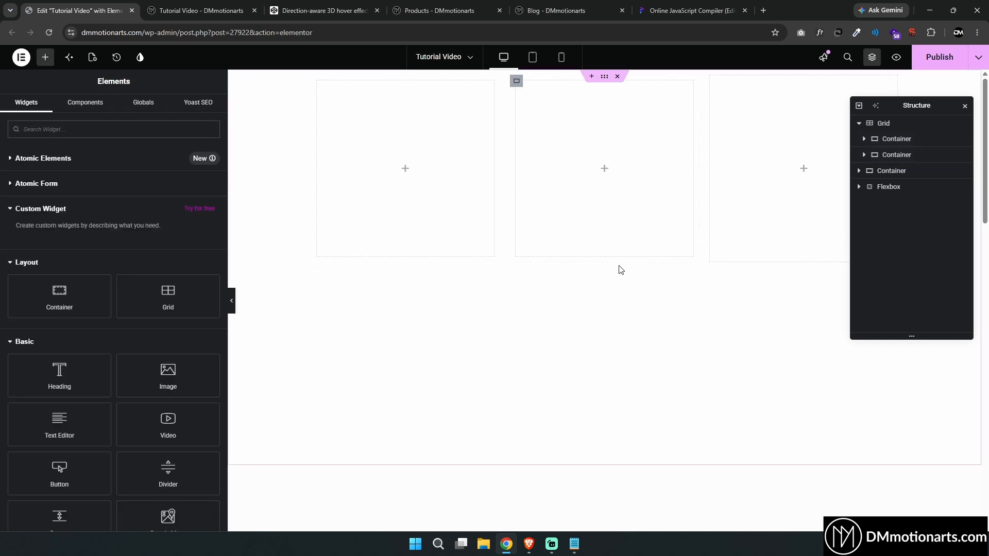
left_click(901, 124)
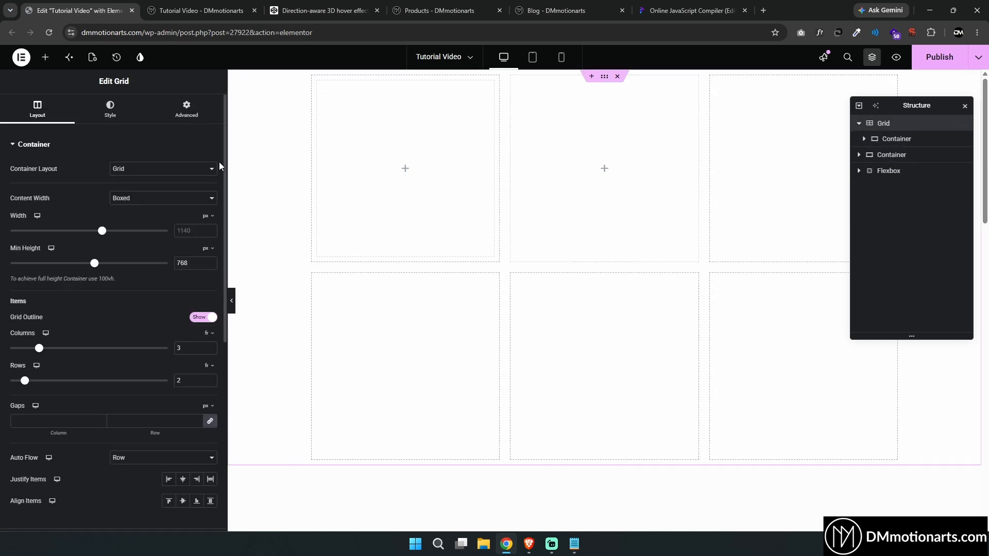
left_click(159, 172)
left_click(141, 181)
Step: Set the nested container's width to 30% and center the outer container's Align Items
left_click(320, 246)
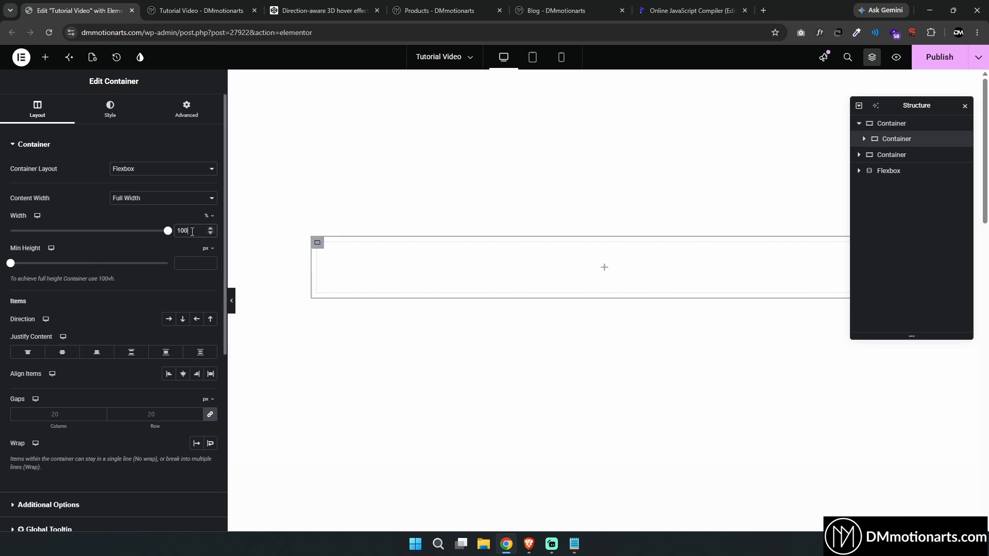
type("30")
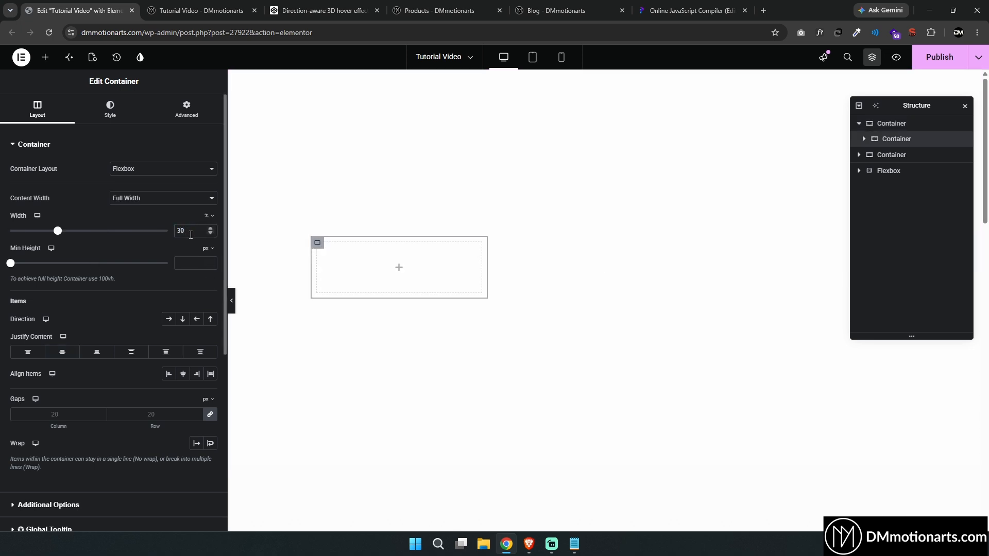
left_click(887, 124)
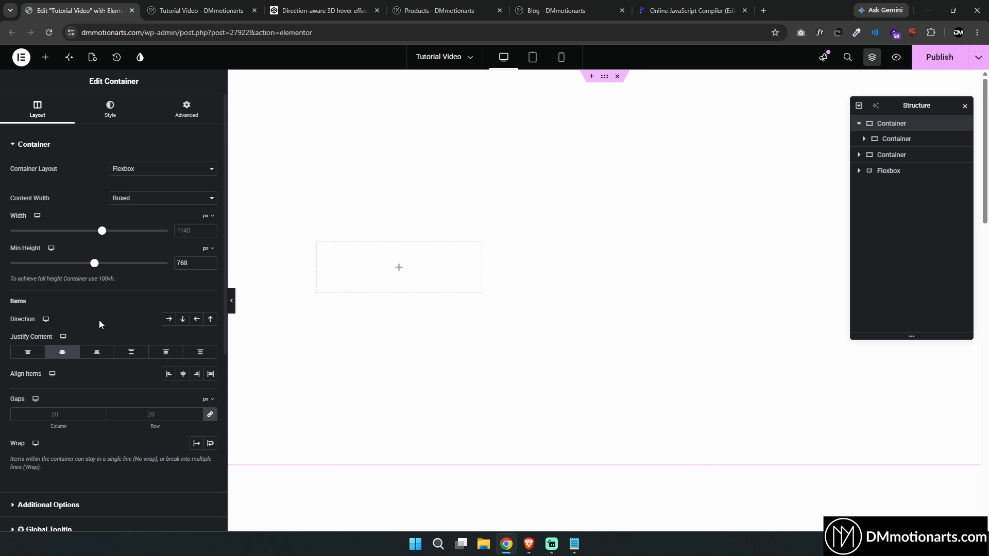
left_click(182, 374)
Step: Set the nested container's minimum height to 300 px and rename it Card
left_click(524, 244)
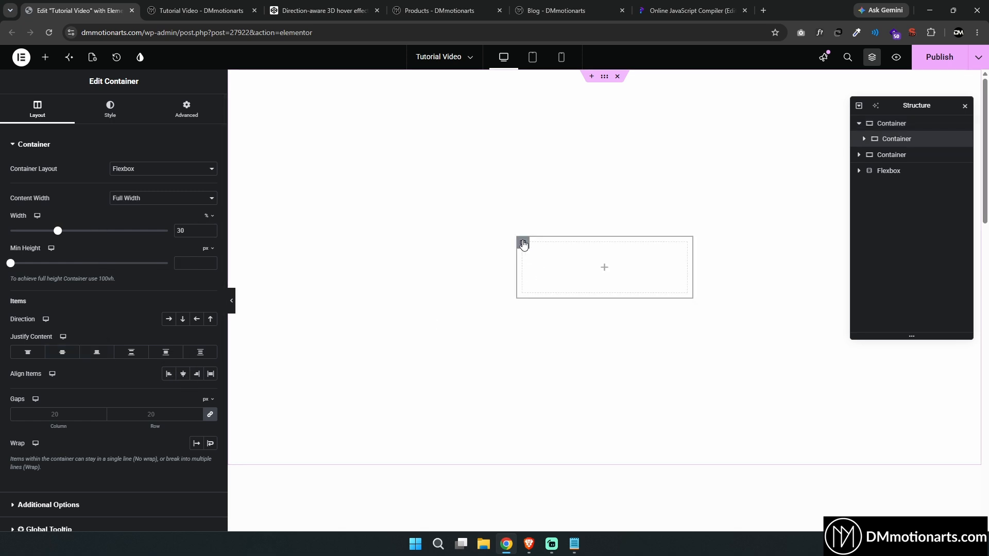
left_click(182, 263)
type("300")
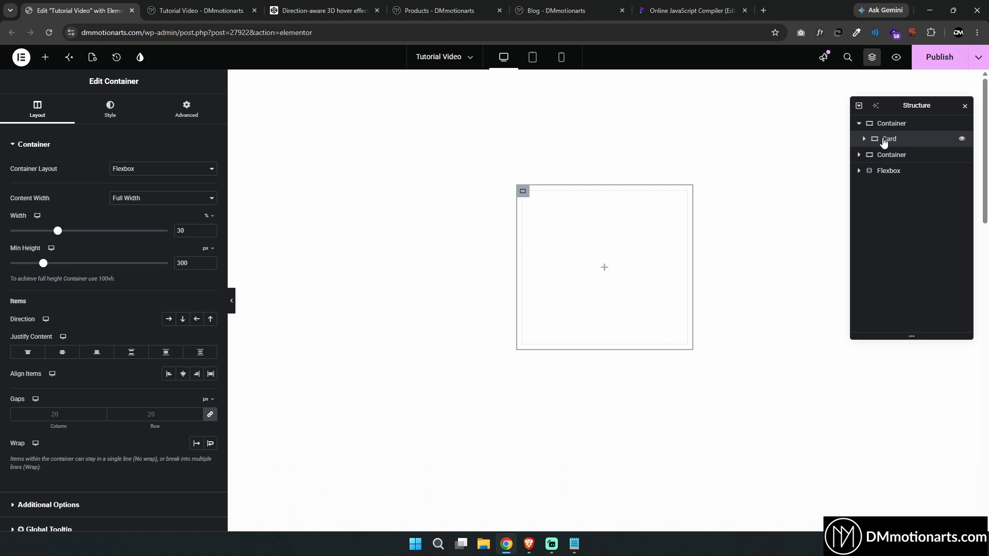
Step: Give the Card container a classic background in the near-black color #140000
left_click(133, 105)
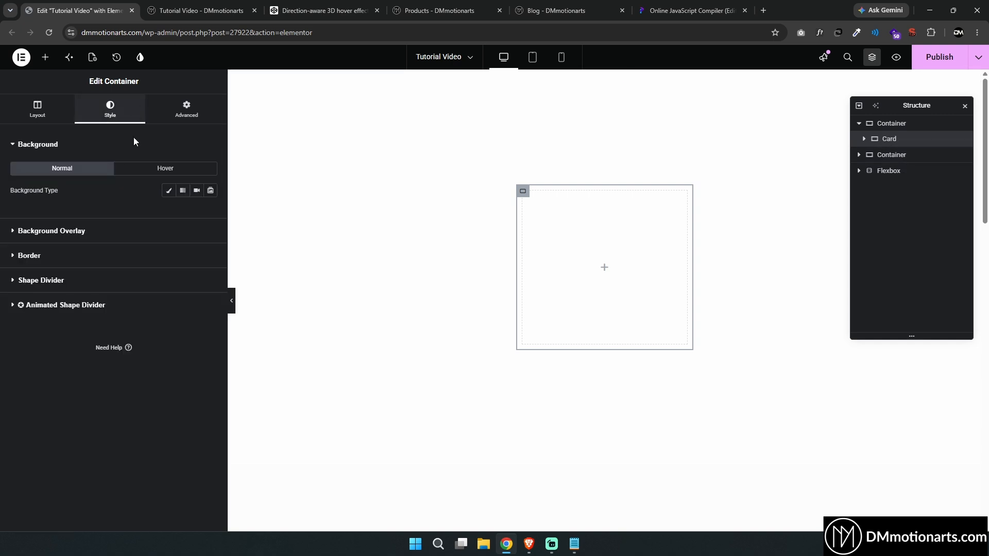
left_click(169, 191)
left_click(211, 212)
left_click(270, 331)
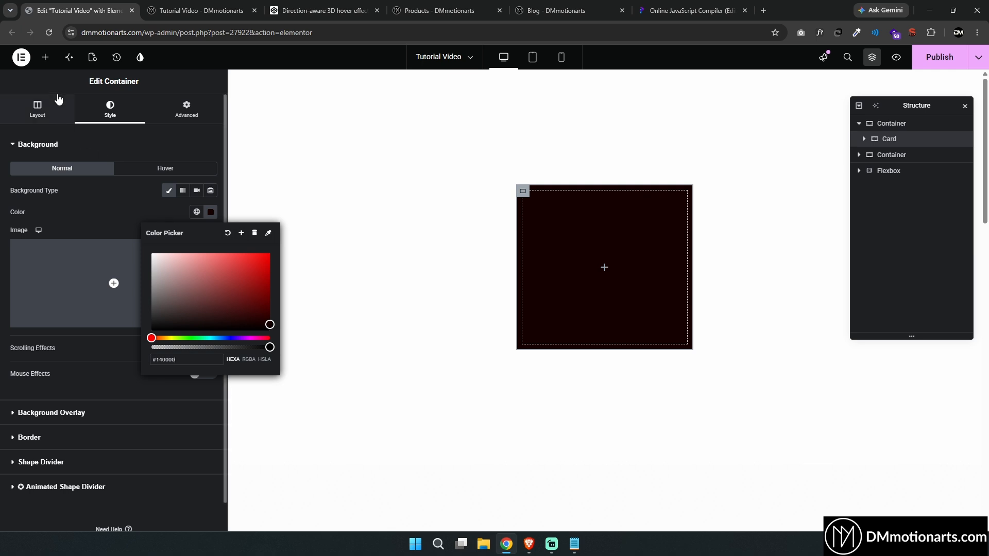
Step: Add a Heading widget inside the Card and make its text color white
left_click(45, 58)
left_click_drag(59, 374, 635, 272)
left_click(112, 108)
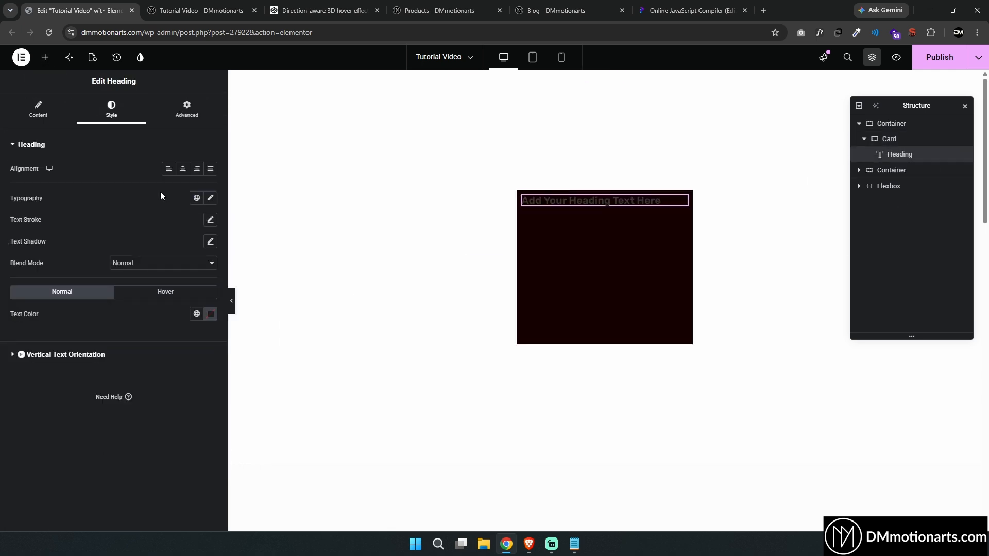
left_click(204, 316)
Step: Center the Card's content on both axes through its Justify Content and Align Items settings
left_click(906, 139)
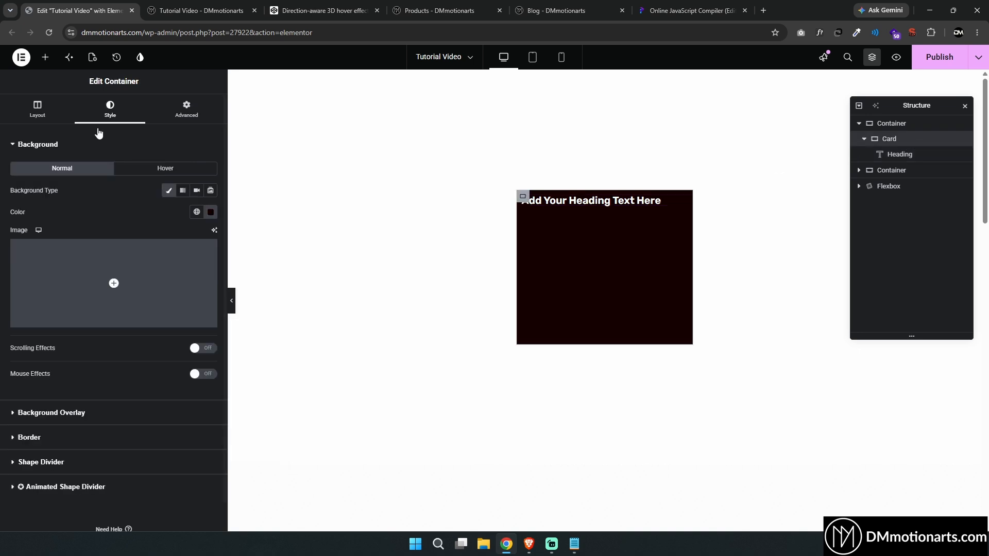
left_click(37, 109)
left_click(62, 352)
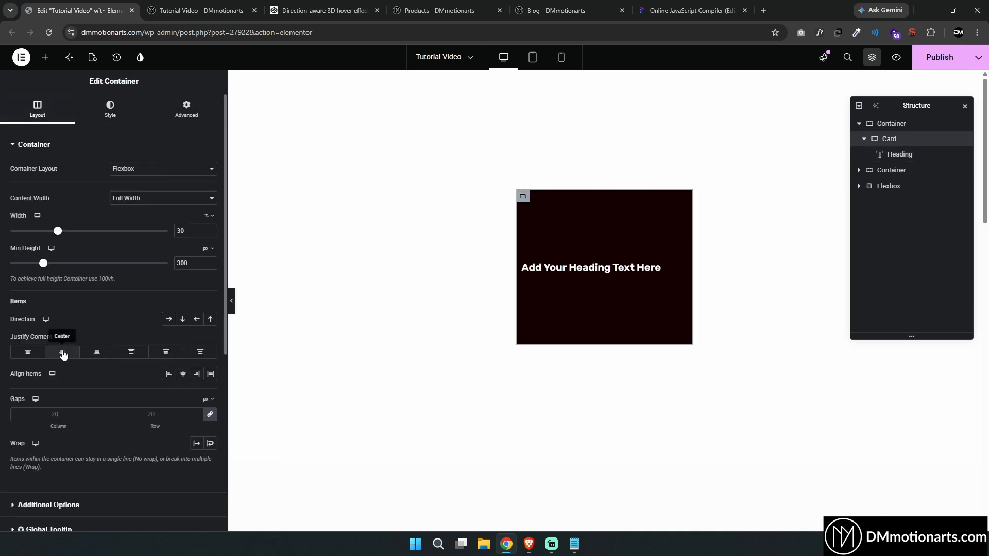
left_click(184, 374)
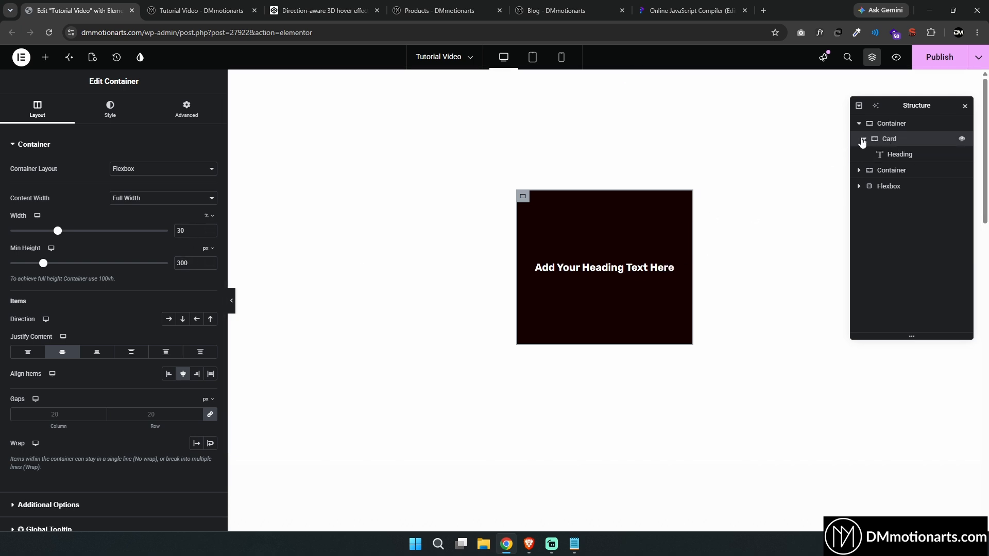
Step: Add a container below the heading inside the Card, rename it Inner and expand it in the structure, checking the live page for reference
left_click(45, 57)
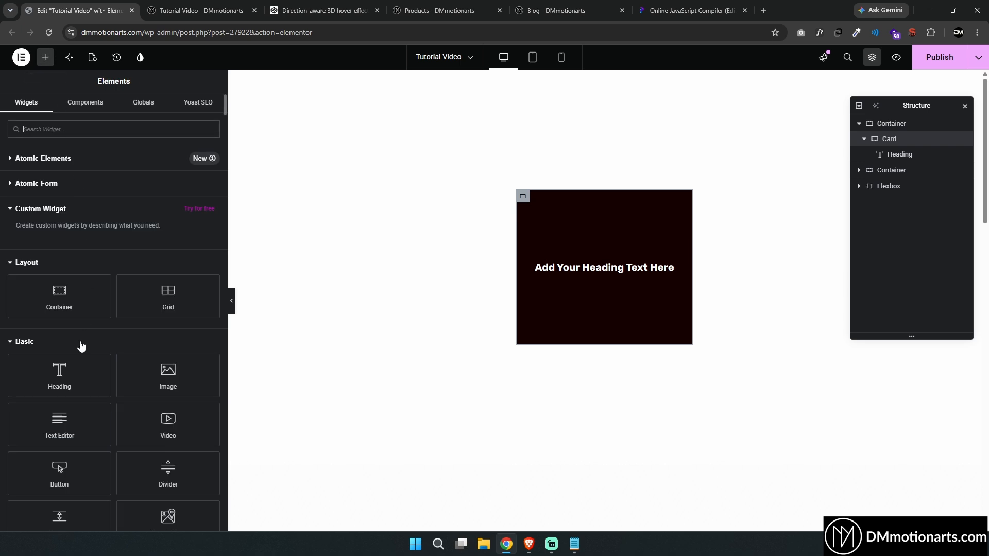
left_click(65, 306)
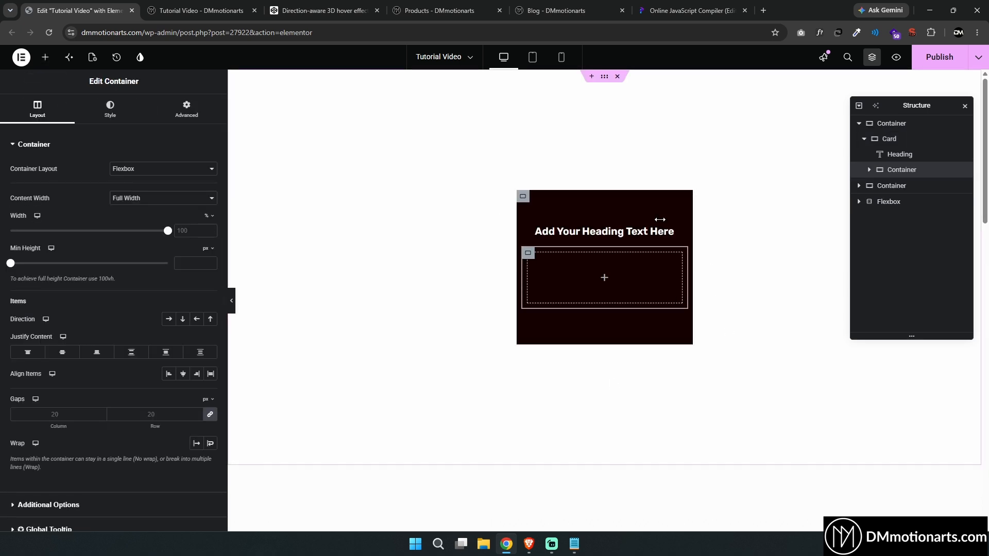
left_click(176, 11)
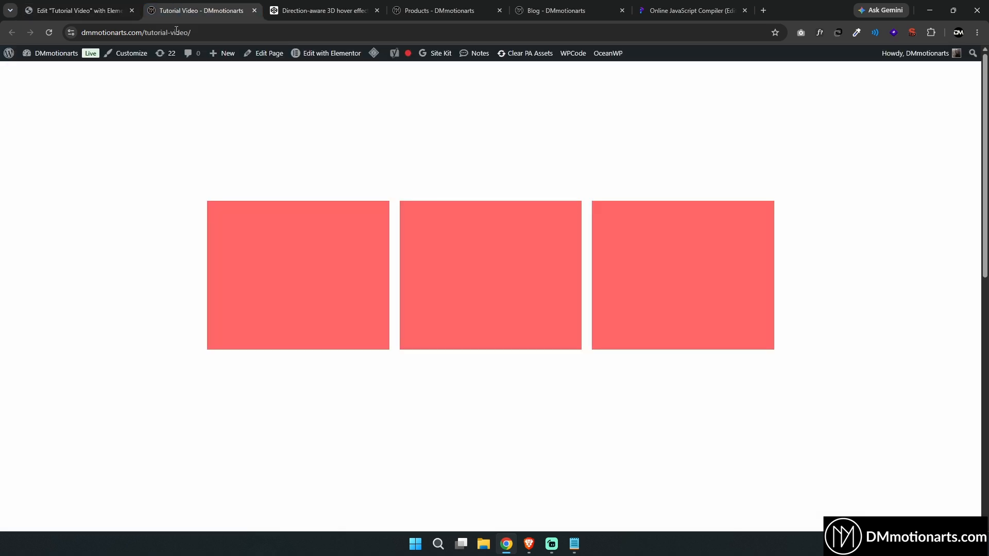
left_click(36, 12)
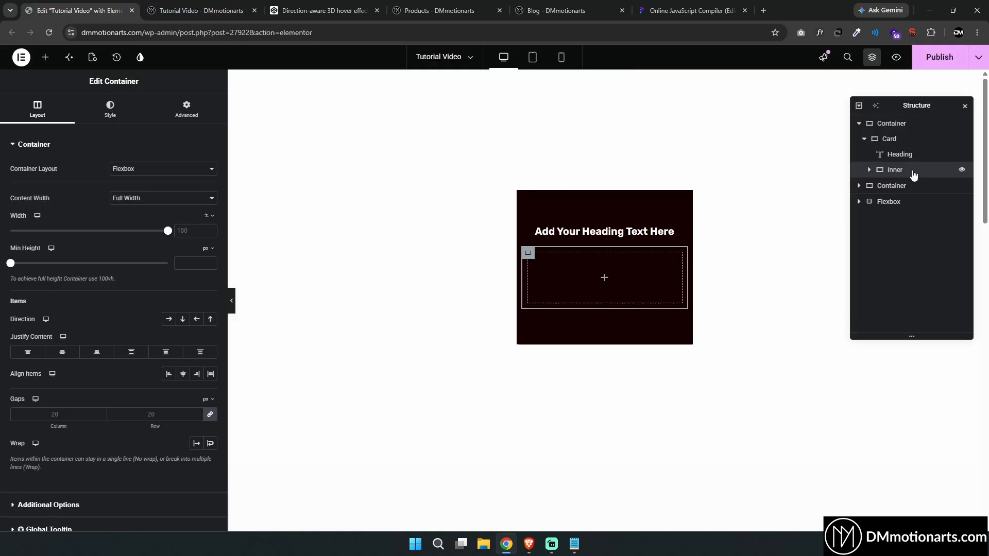
left_click(888, 171)
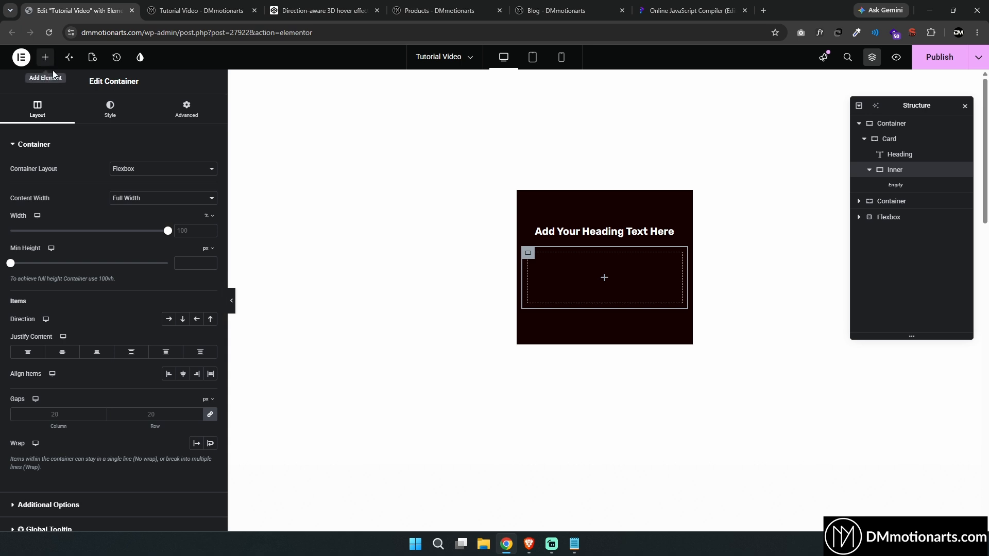
Step: Give the Inner container a classic background in the dark blue color #0E005A
left_click(109, 109)
left_click(168, 190)
left_click(212, 212)
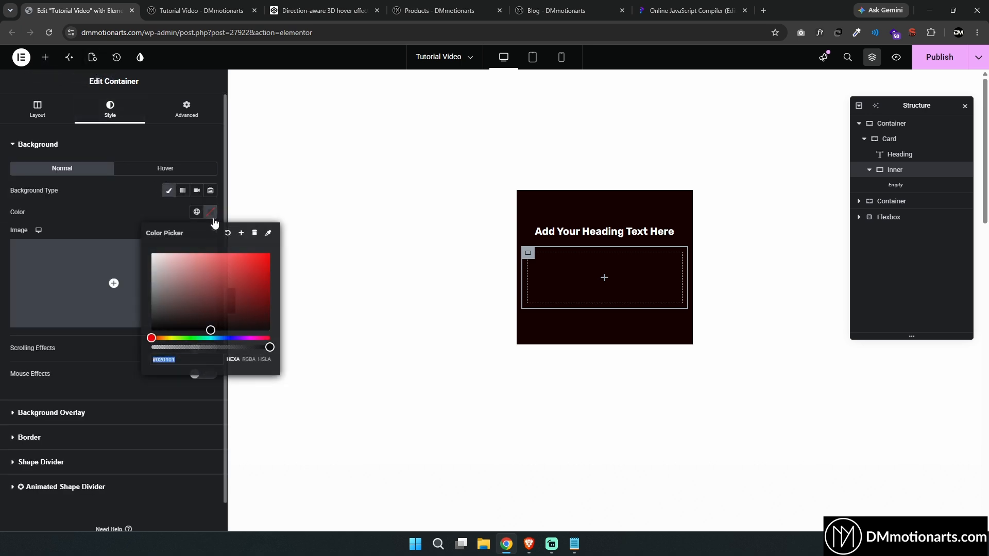
left_click_drag(222, 338, 231, 338)
left_click_drag(256, 300, 149, 252)
left_click(57, 108)
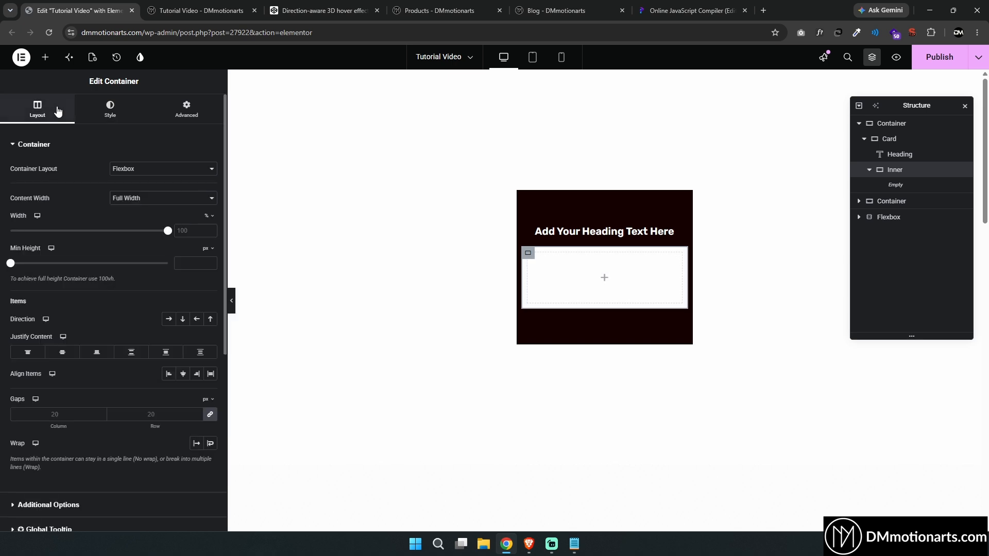
left_click(110, 108)
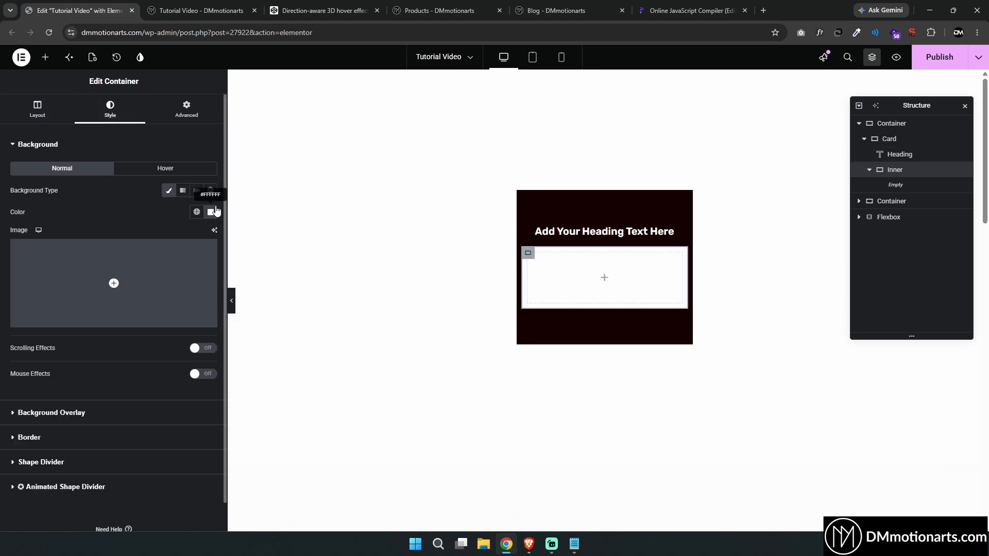
left_click(211, 211)
left_click(233, 338)
left_click_drag(258, 309, 276, 305)
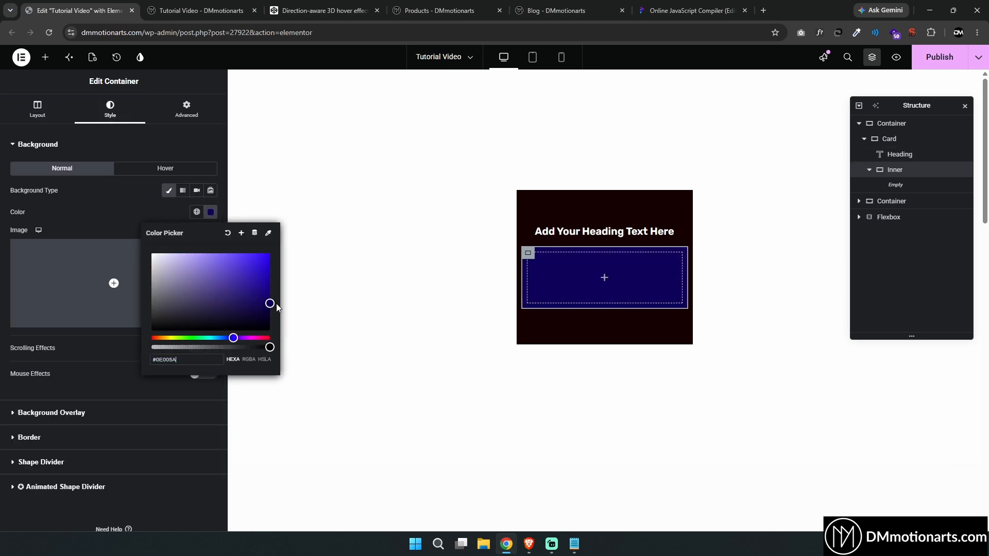
left_click(47, 107)
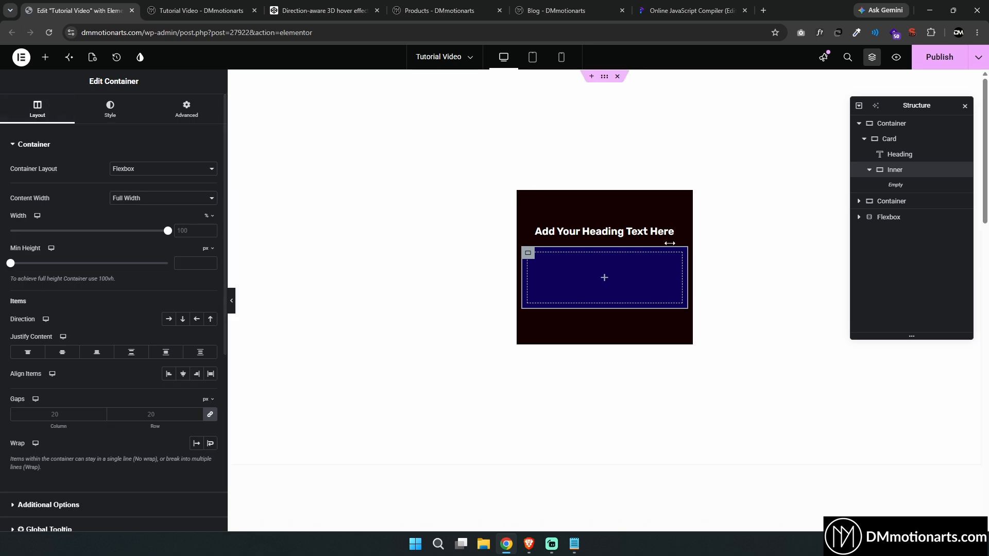
Step: Copy the Card's heading, paste the copy into the Inner container and select Inner
right_click(595, 245)
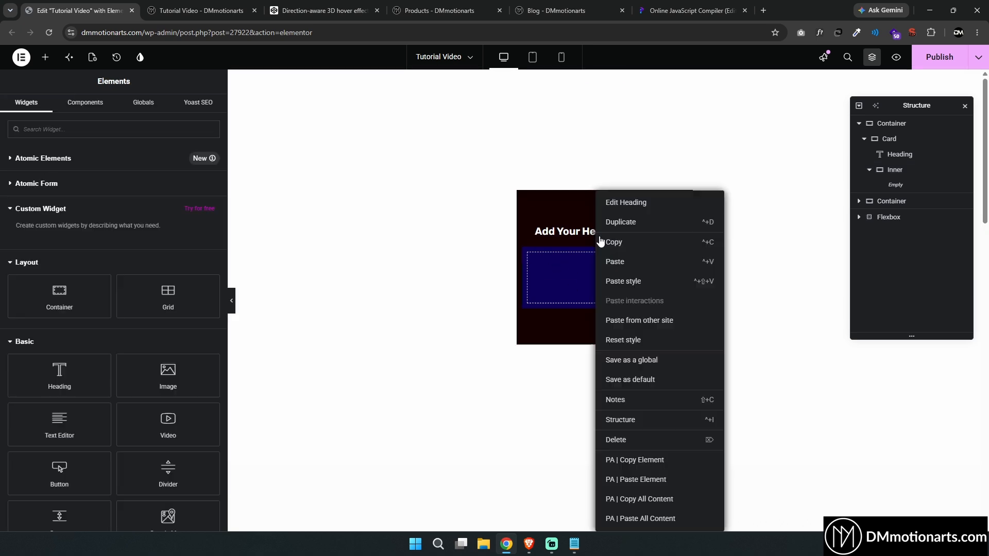
left_click(593, 270)
right_click(593, 271)
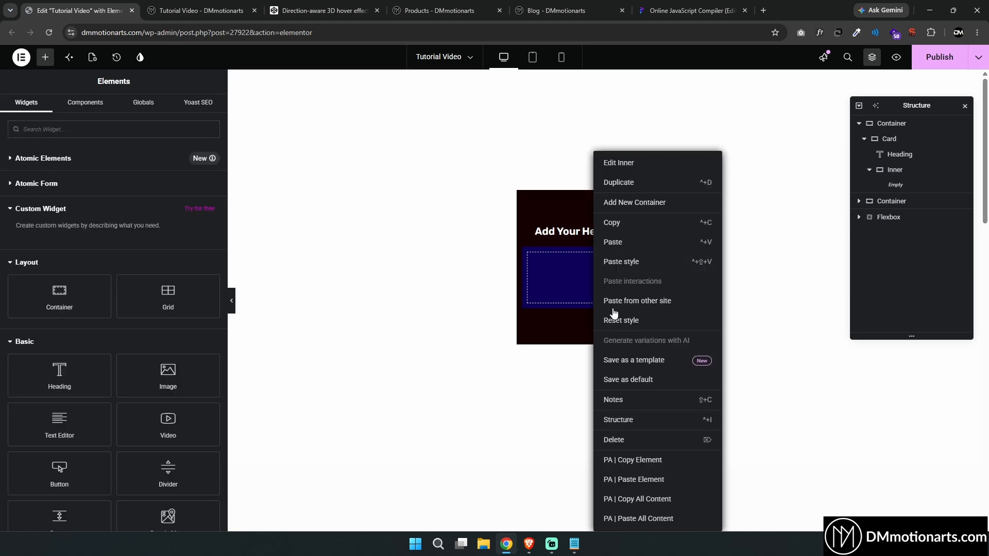
left_click(616, 242)
left_click(526, 275)
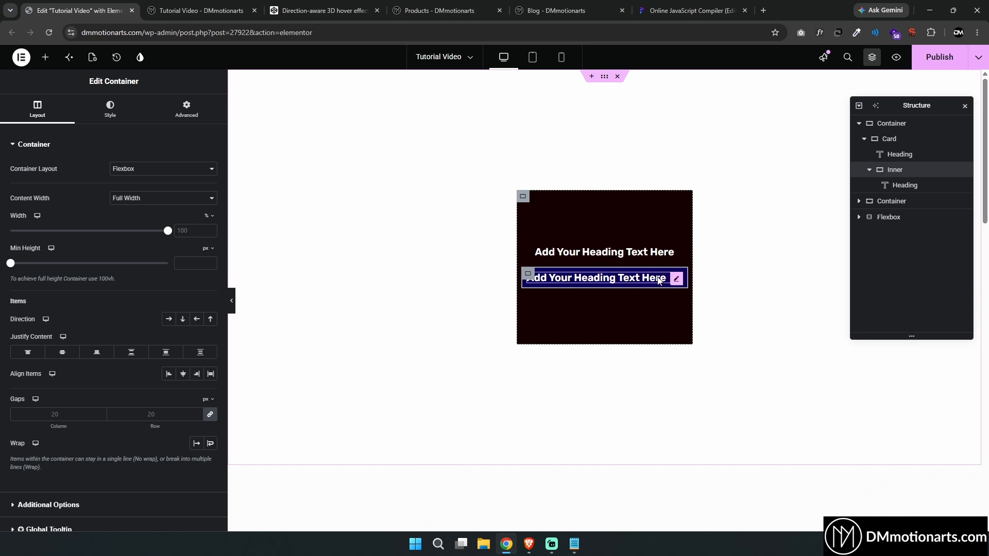
Step: Set the title of the heading inside Inner to "Hover Card" and center its alignment
left_click(528, 278)
triple_click(94, 185)
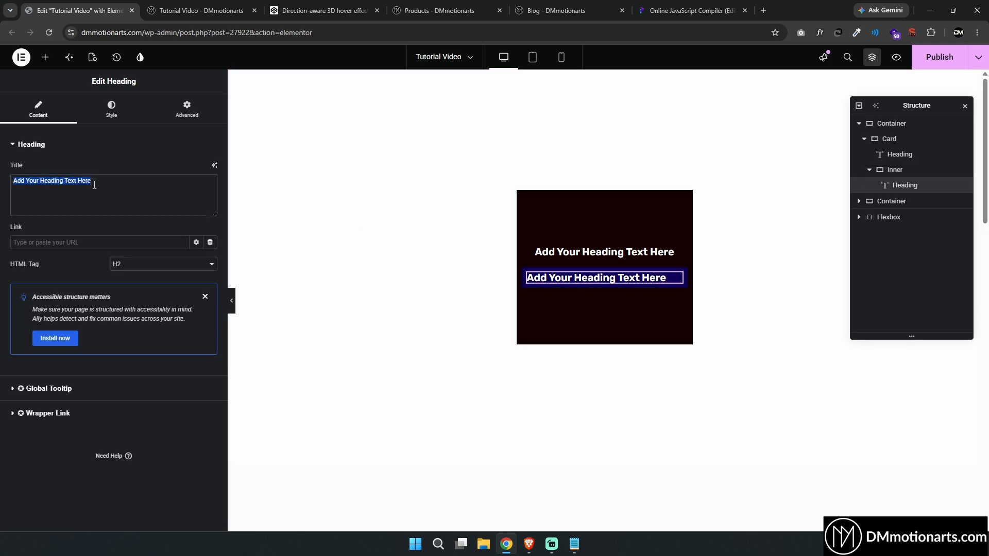
type("Hover Card")
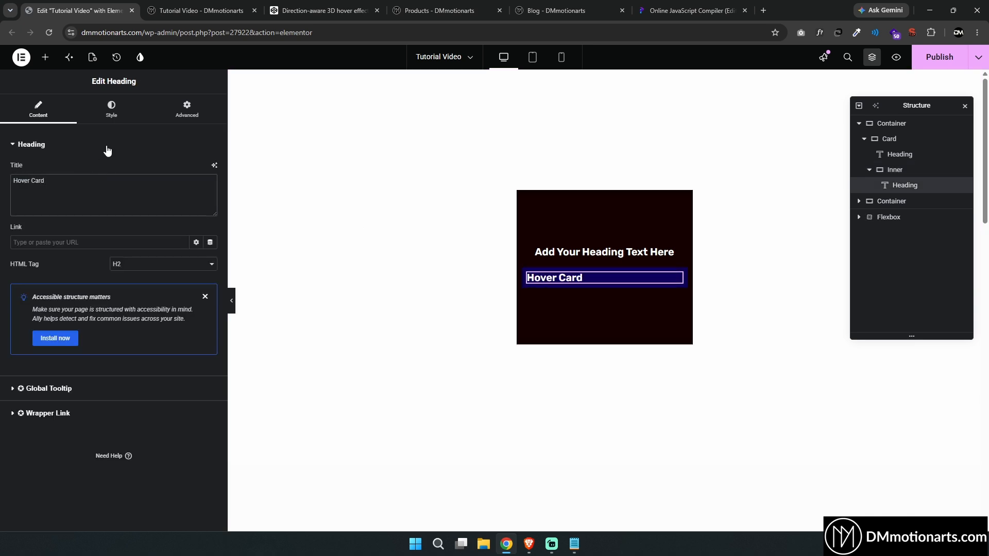
left_click(111, 109)
left_click(183, 168)
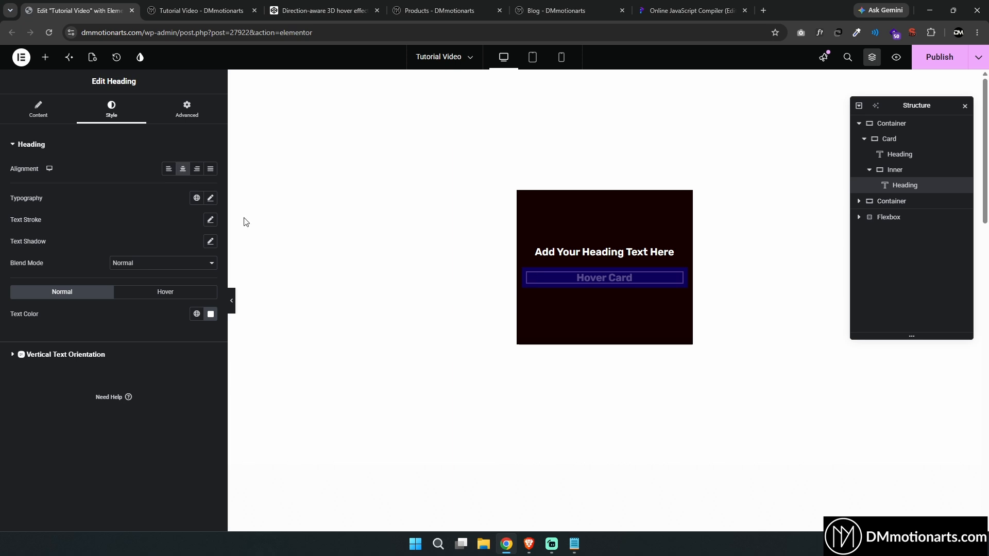
left_click(626, 253)
left_click(592, 256)
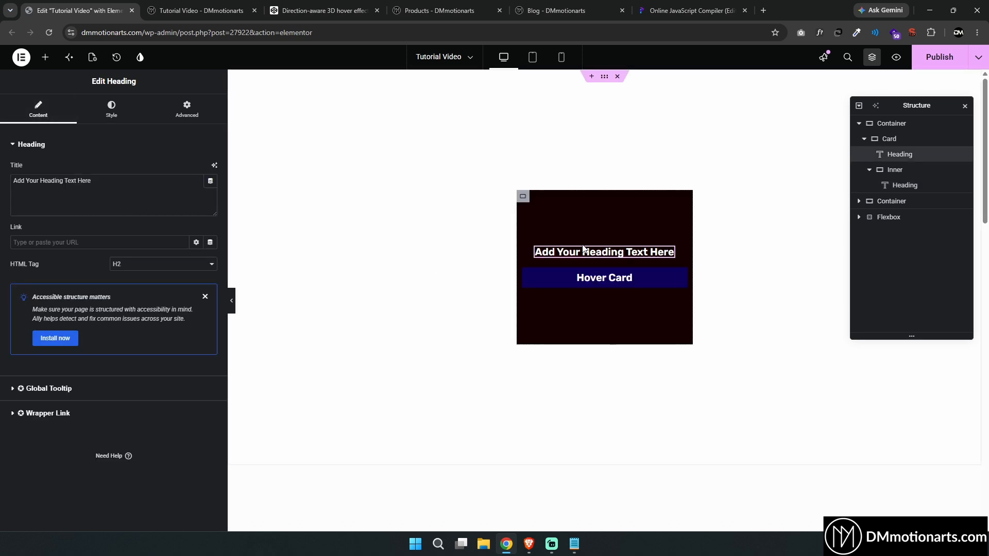
left_click(525, 276)
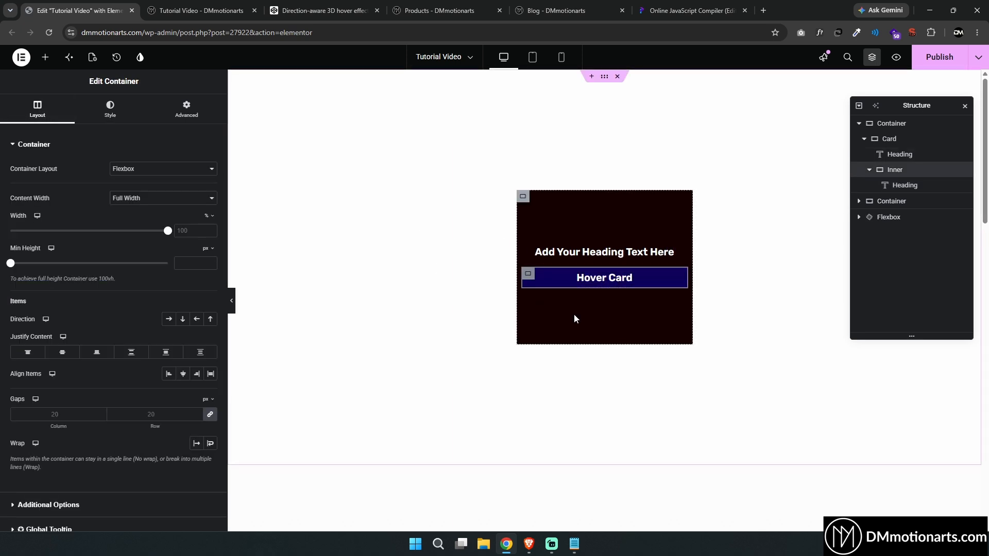
Step: Collapse the Card in the structure and add an HTML widget to the outer container after it
left_click(865, 141)
left_click(871, 125)
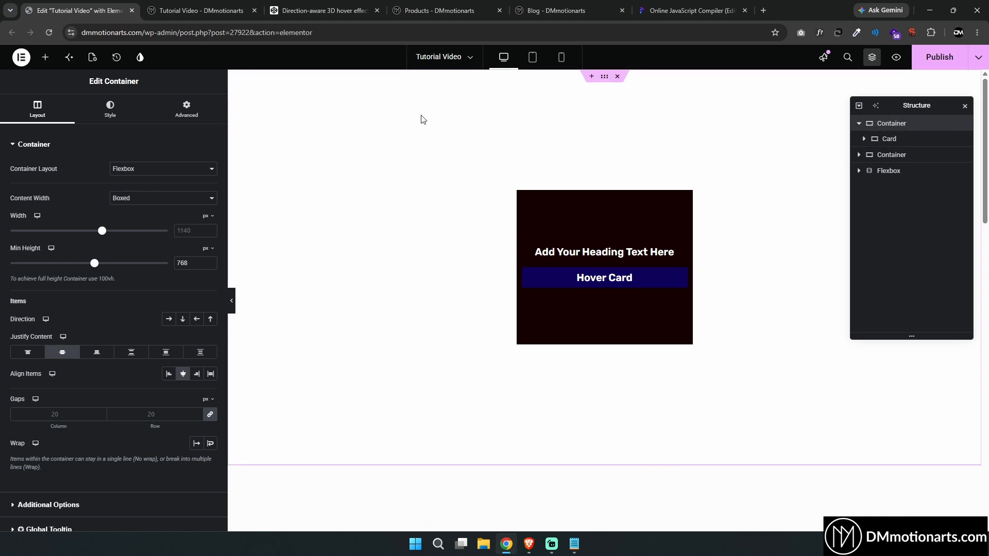
left_click(46, 58)
type("html")
left_click(59, 165)
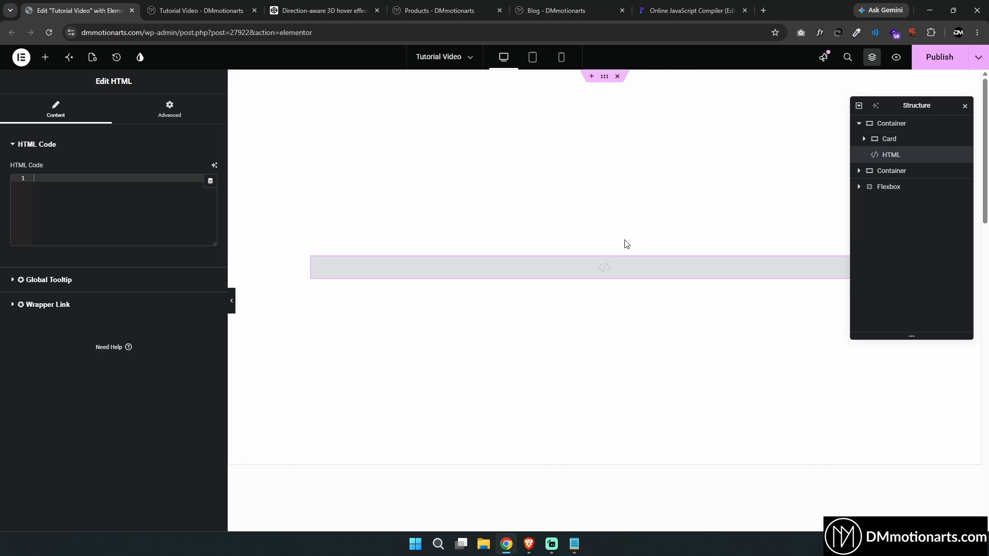
Step: Try to bring the Card back onto the canvas by toggling the HTML widget's visibility in the structure
scroll(620, 246, "down", 3)
scroll(617, 250, "up", 3)
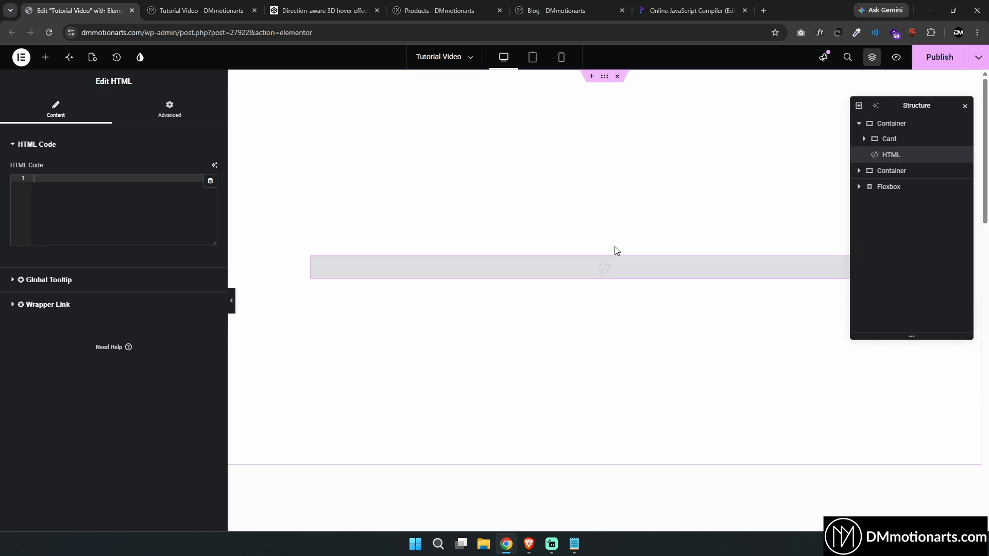
left_click(963, 156)
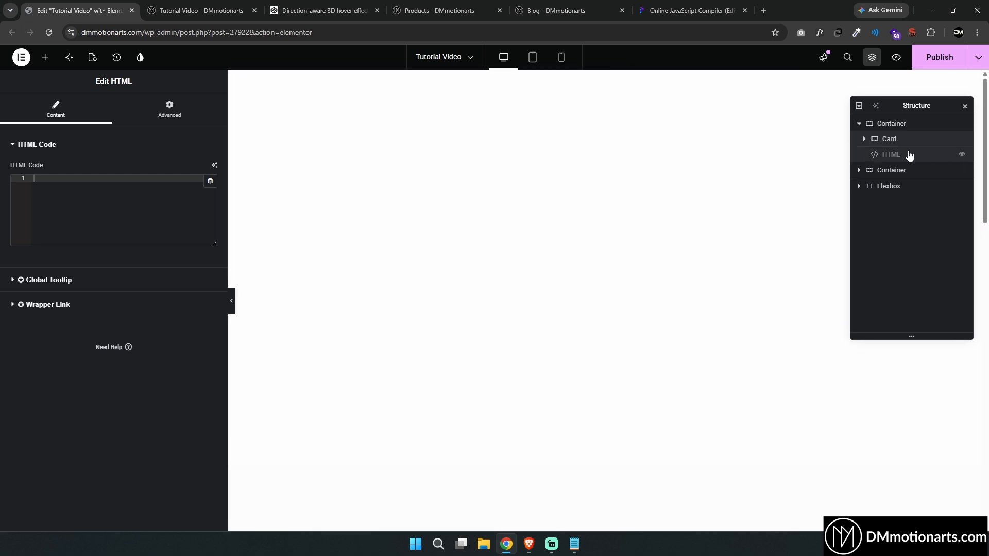
left_click(962, 155)
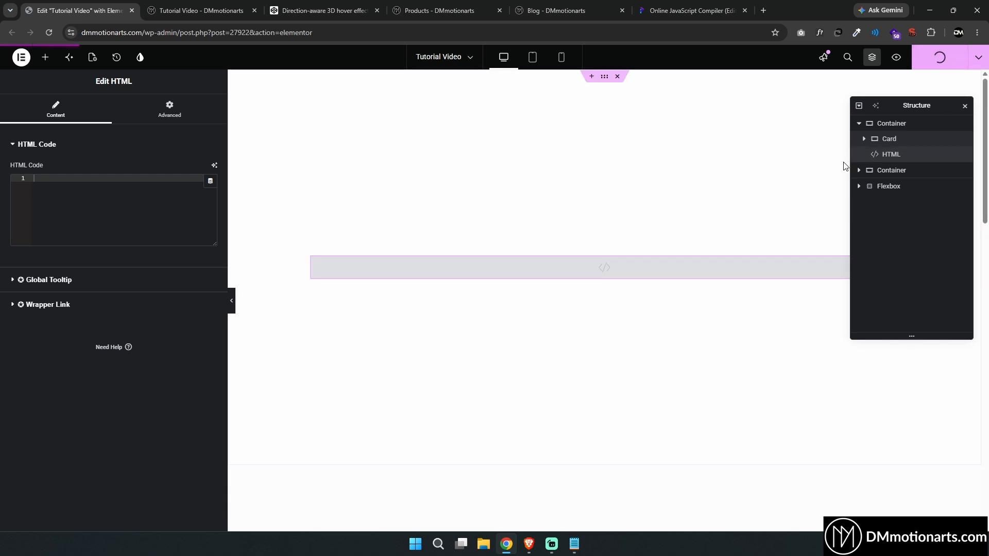
left_click(961, 156)
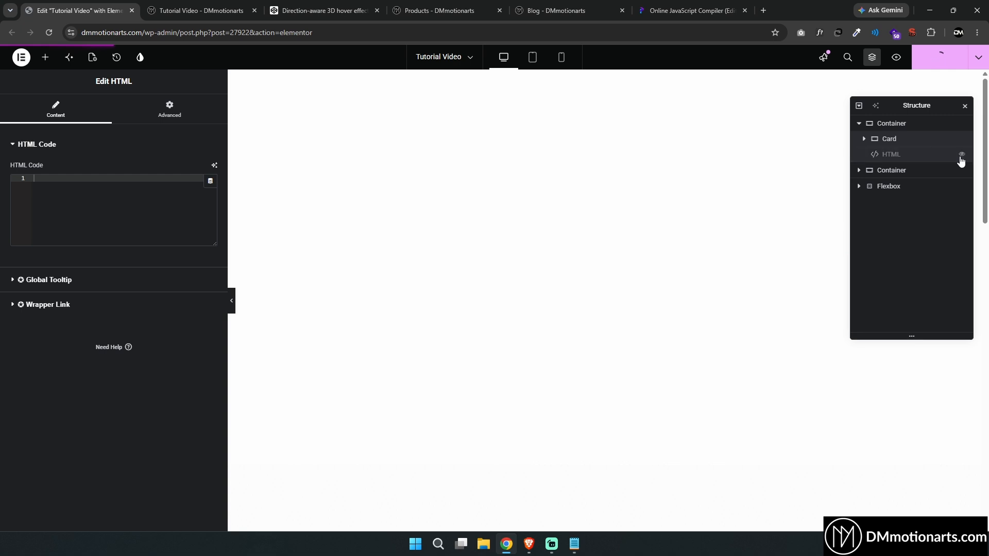
left_click(960, 156)
left_click(960, 156)
left_click(959, 156)
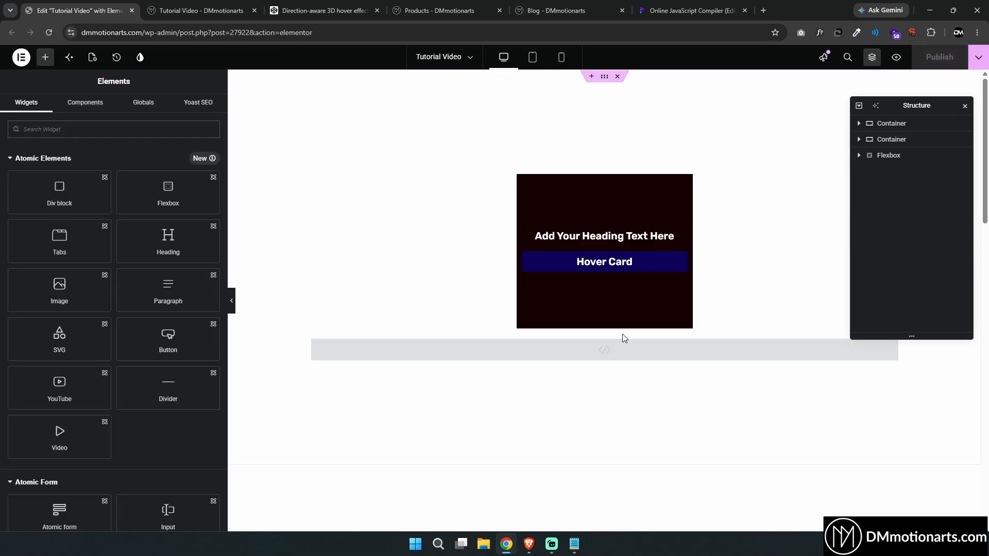
Step: Duplicate the Card container, undo the duplicate, and open the HTML widget below the Card for editing
left_click(626, 354)
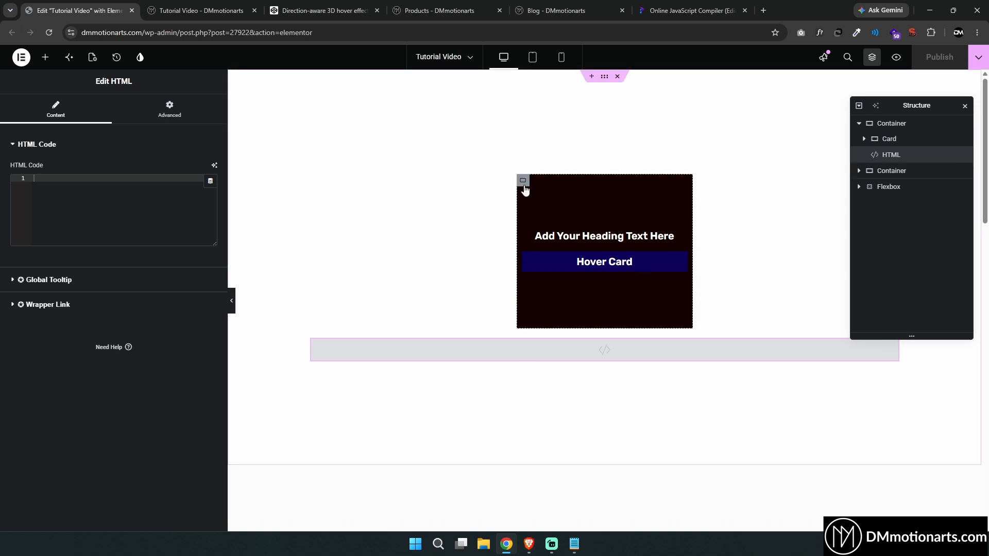
left_click(524, 187)
key("ctrl+d")
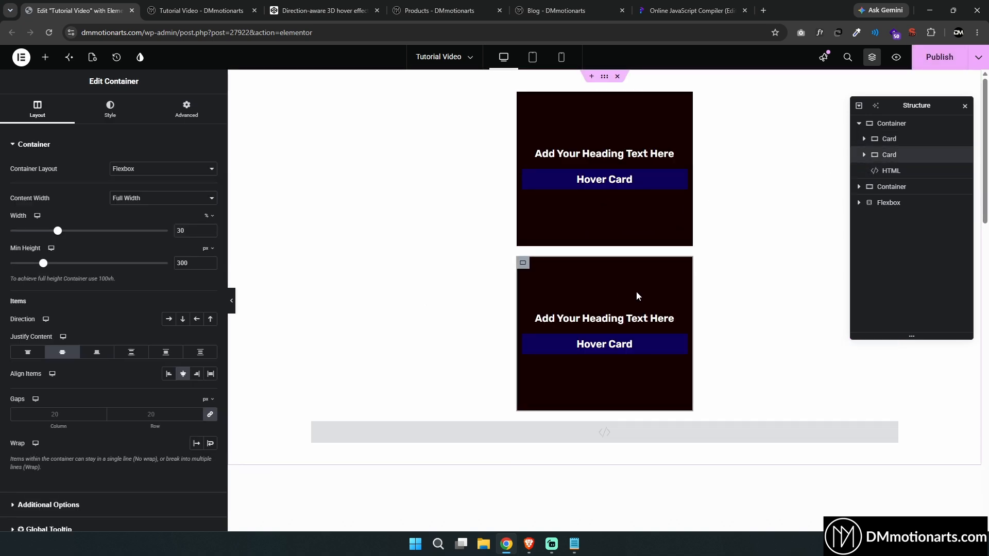
key("ctrl+z")
left_click(518, 345)
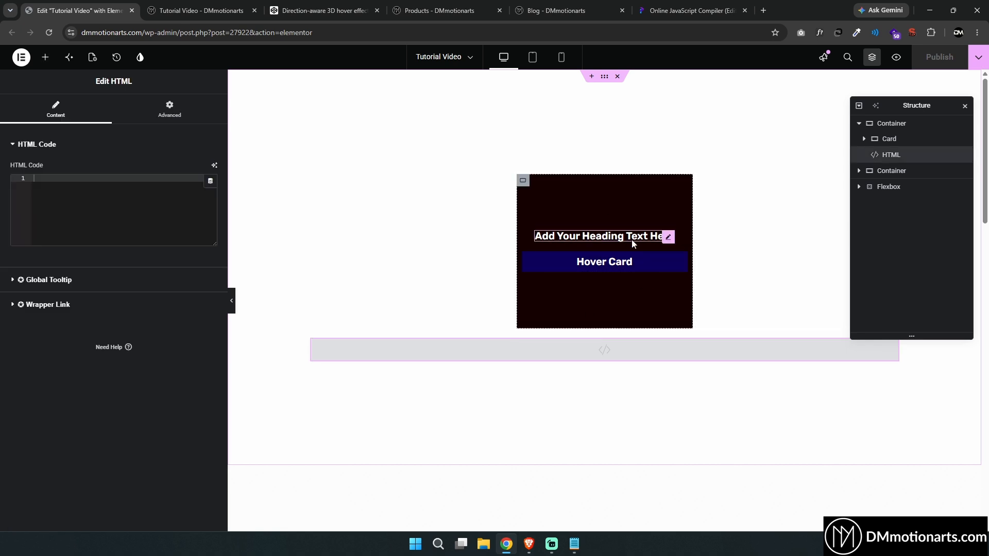
Step: Open the "Fancy Button Hover Effect – Elementor Tutorial" blog post and examine its template offer, live demo and CSS code section
left_click(550, 7)
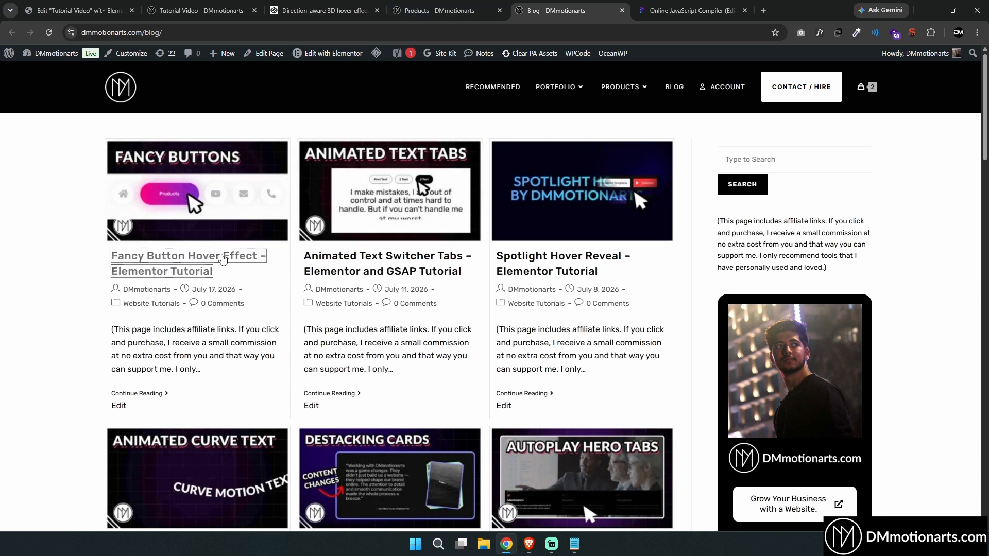
left_click(222, 263)
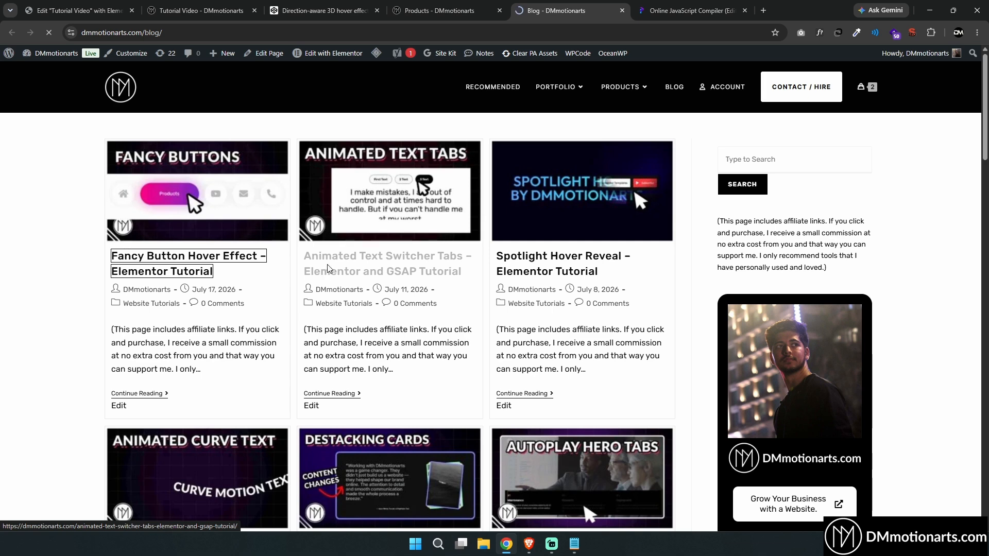
scroll(309, 314, "down", 2)
scroll(309, 314, "down", 10)
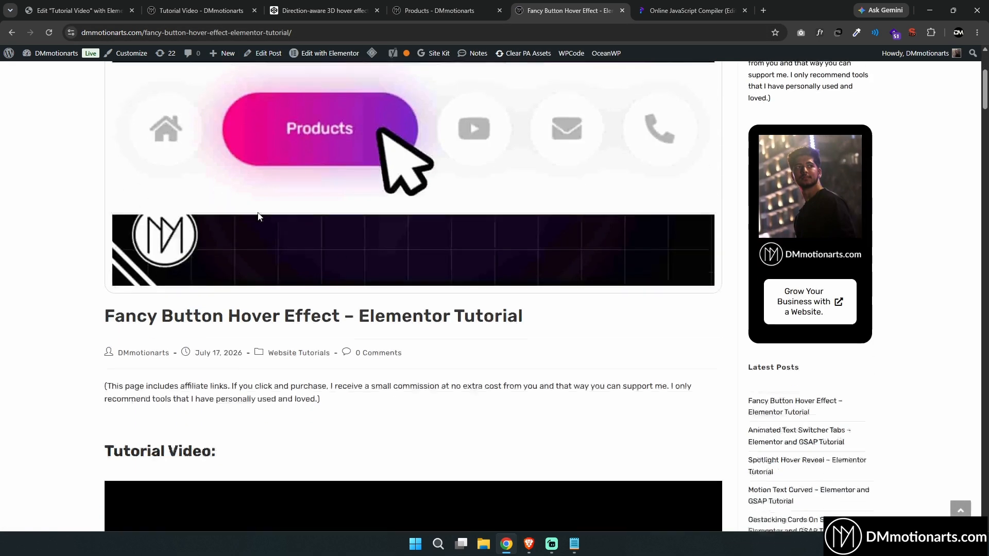
scroll(305, 251, "down", 5)
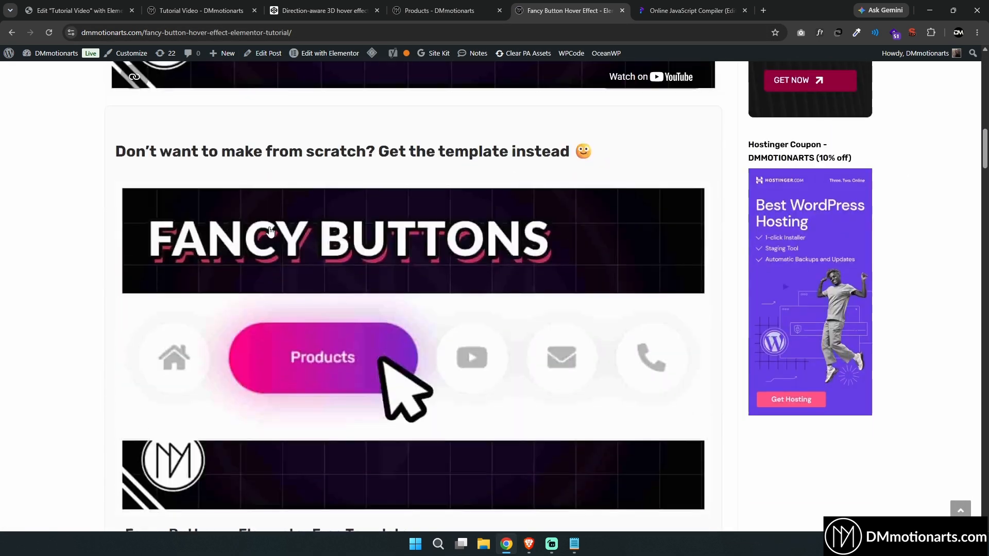
scroll(304, 256, "down", 3)
scroll(330, 356, "up", 3)
scroll(330, 357, "down", 6)
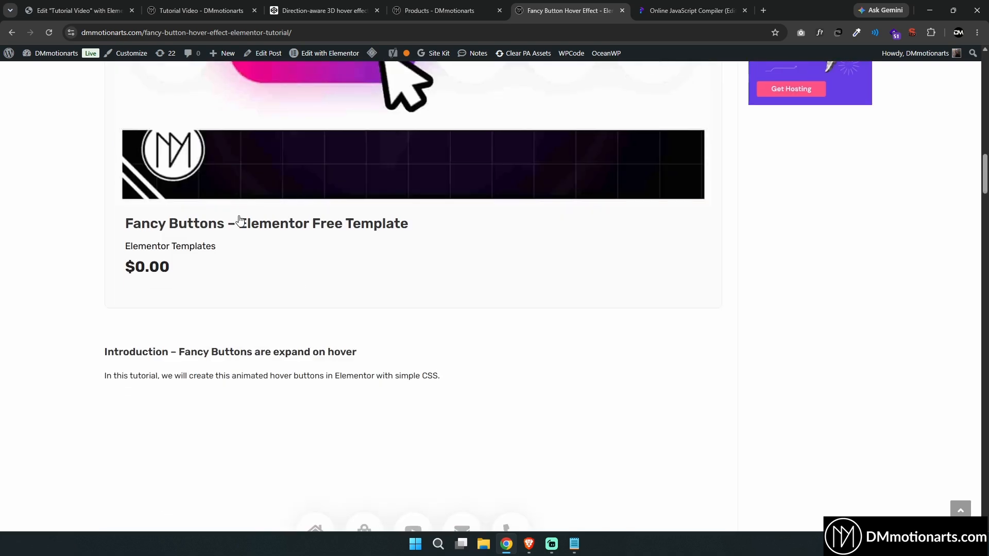
scroll(172, 291, "down", 5)
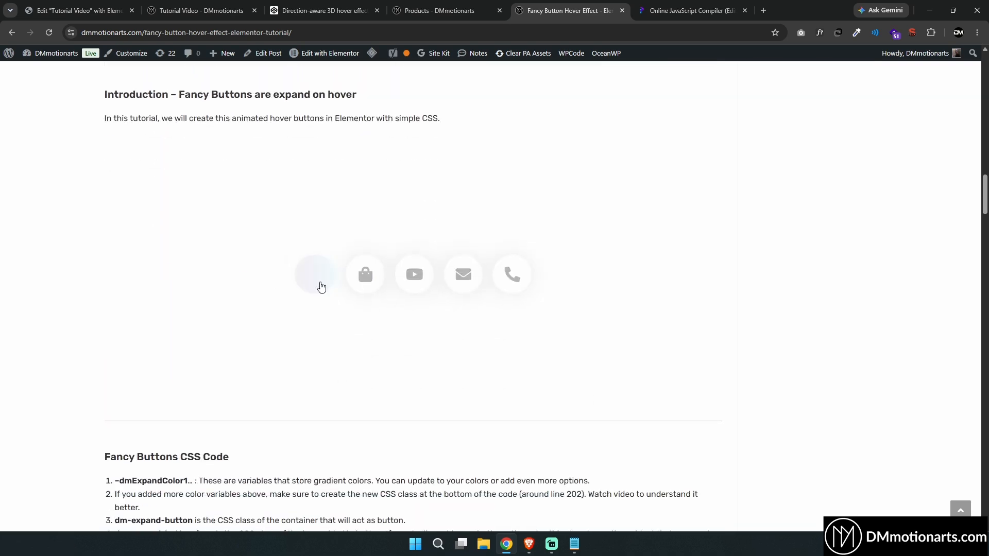
scroll(330, 279, "down", 7)
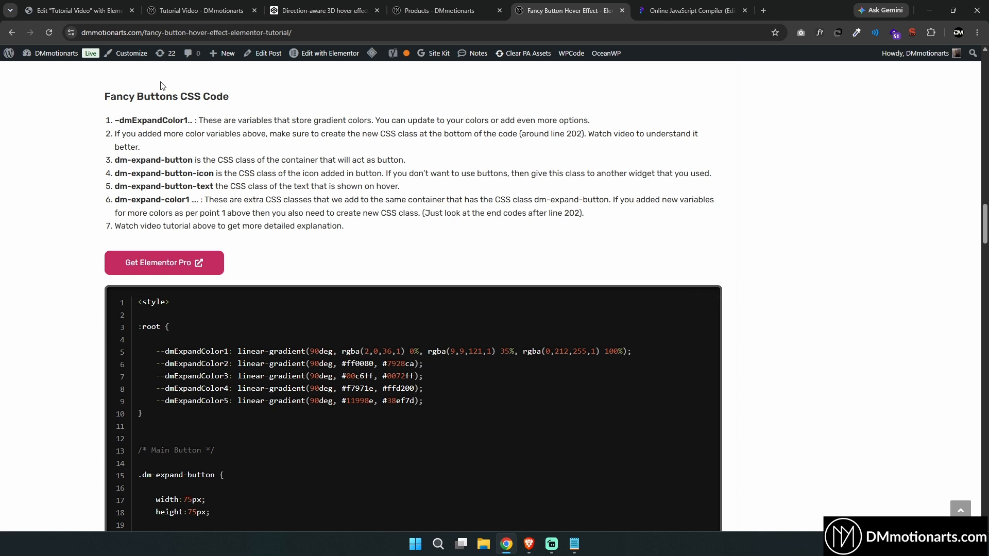
Step: Copy the entire dm-direction-card code from main.js in the online JavaScript compiler and paste it into the HTML widget
left_click(690, 10)
key("ctrl+a")
key("ctrl+c")
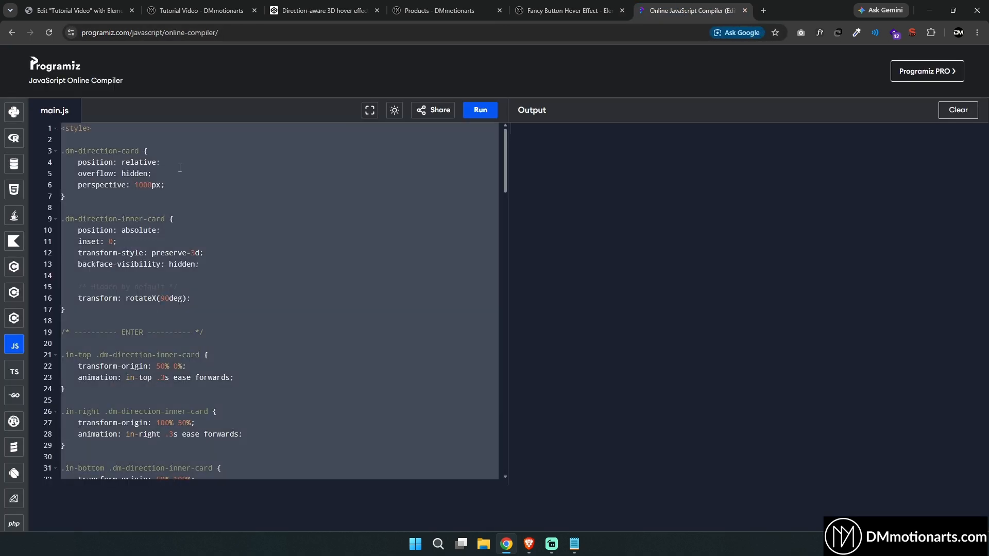
left_click(521, 12)
key("ctrl+Tab")
key("ctrl+Tab")
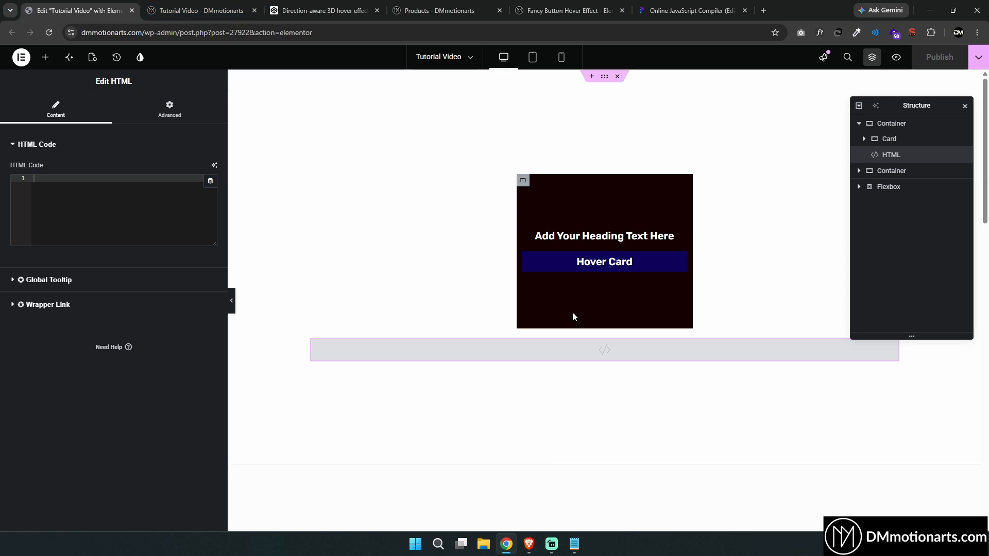
key("ctrl+v")
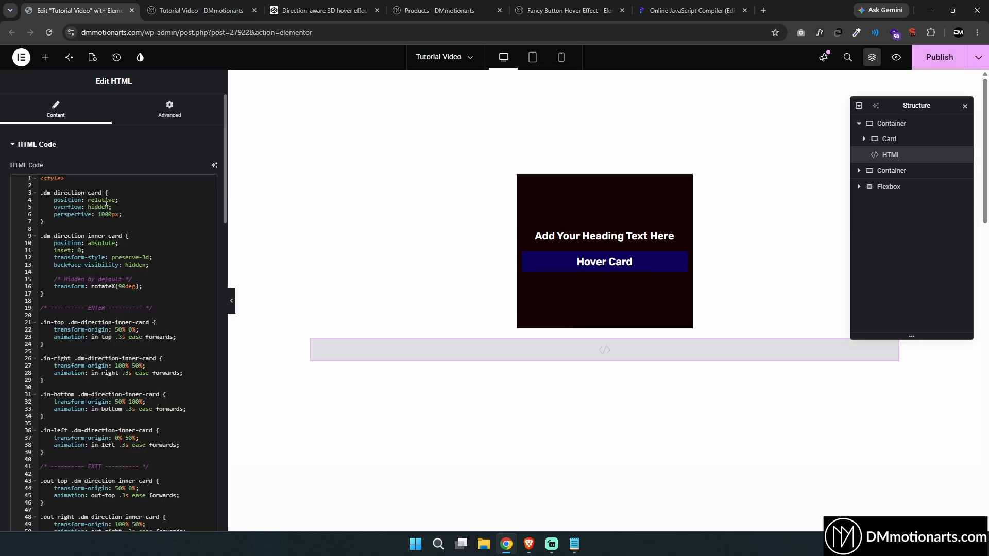
left_click(137, 216)
Step: Examine the list of CSS classes and color variables above the code on the Fancy Button Hover Effect blog post
left_click(540, 12)
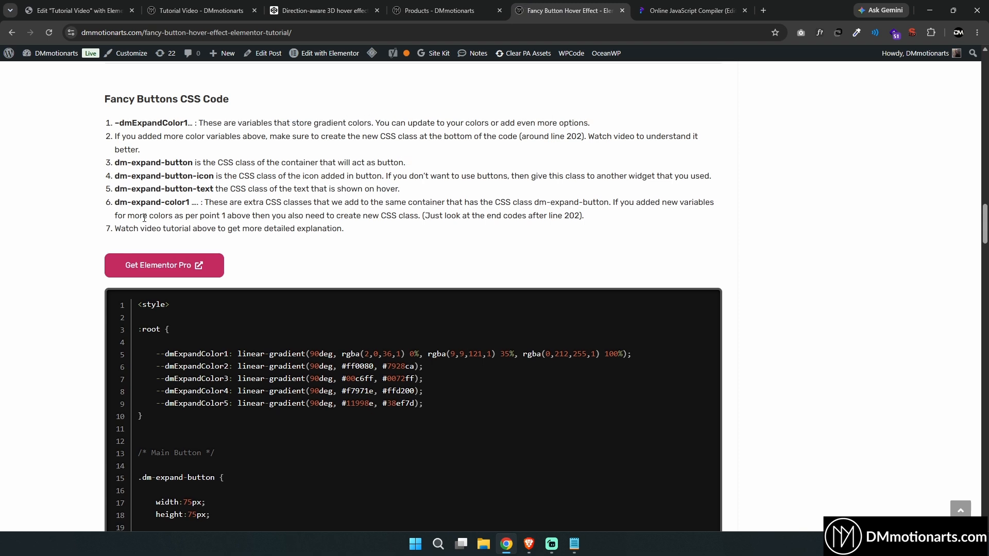
scroll(138, 211, "up", 1)
left_click_drag(116, 172, 190, 173)
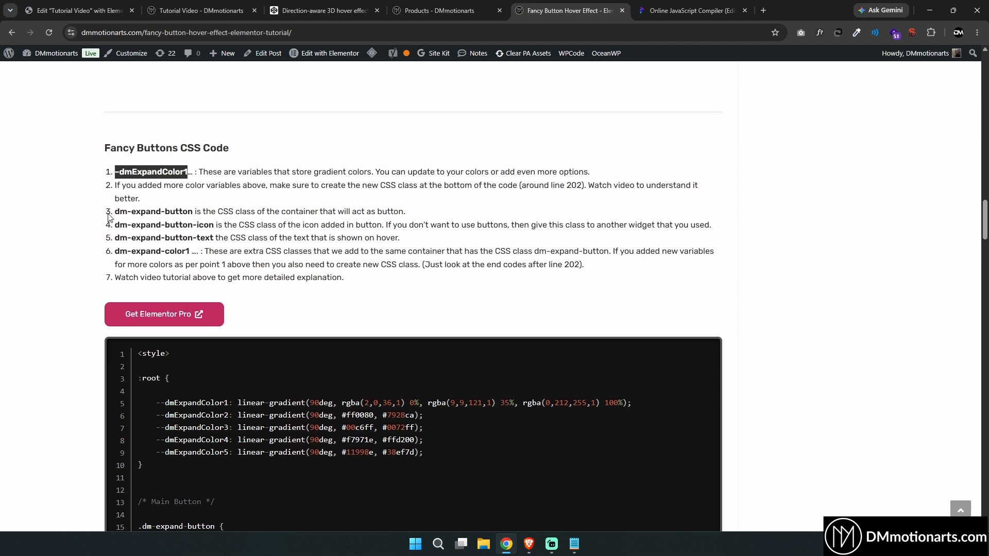
left_click_drag(114, 212, 194, 211)
left_click_drag(115, 225, 210, 224)
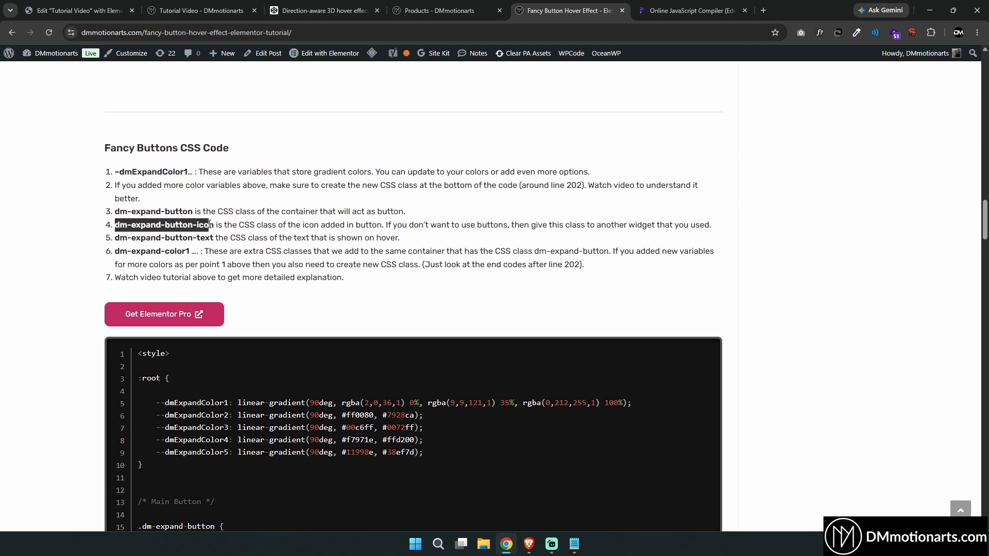
left_click_drag(119, 238, 216, 236)
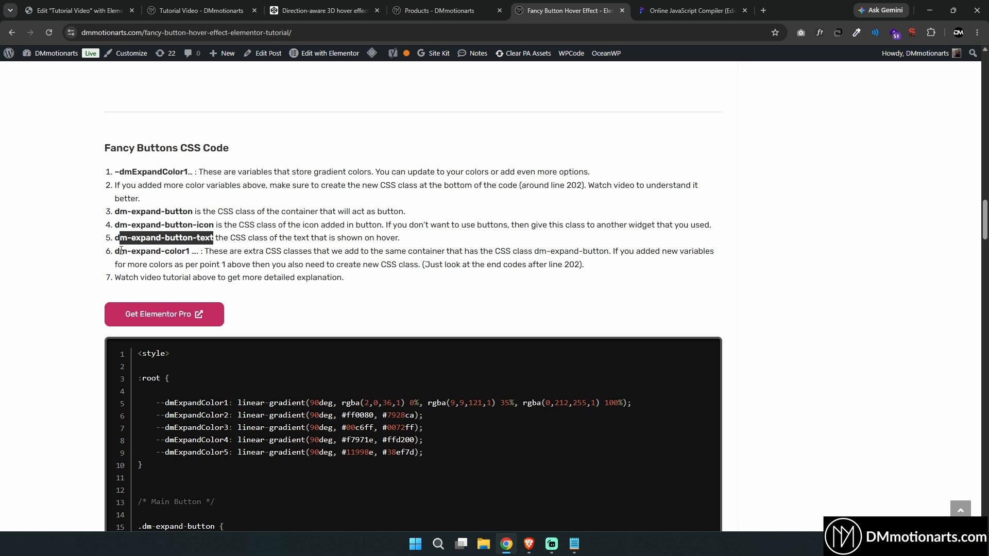
left_click_drag(115, 251, 177, 250)
left_click(218, 268)
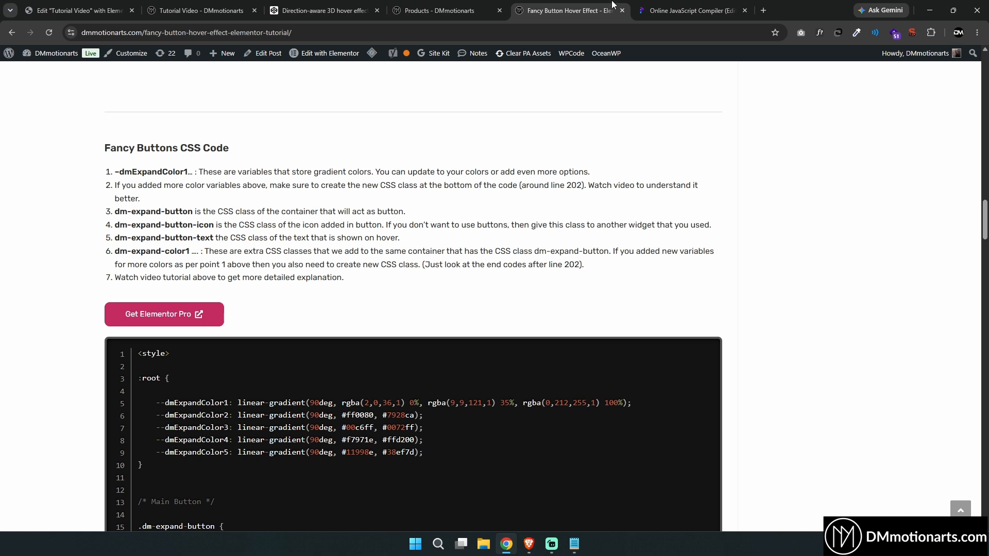
Step: Copy the class name dm-direction-card from the code in the online JavaScript compiler and assign it to the Card container's CSS classes
key("ctrl+Tab")
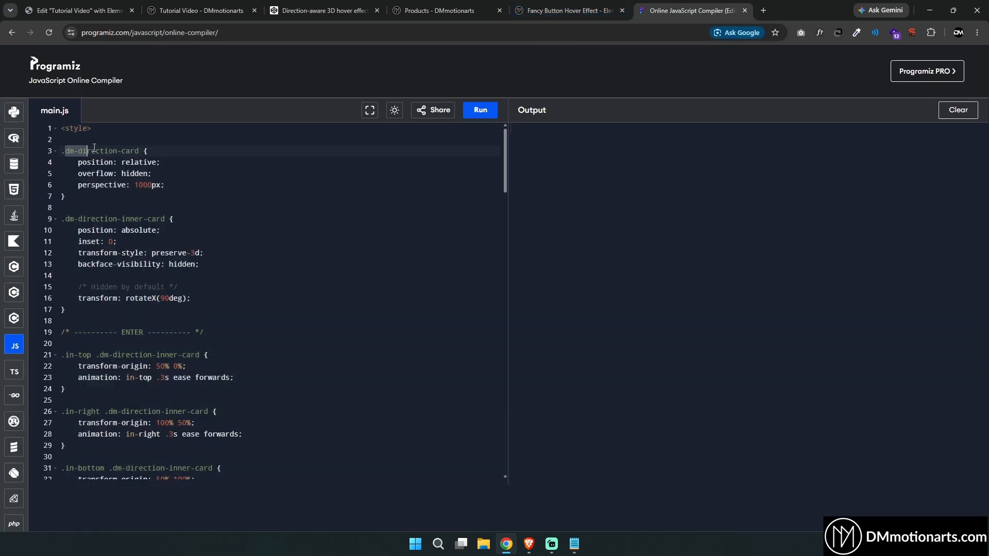
left_click_drag(94, 149, 137, 151)
key("super+period")
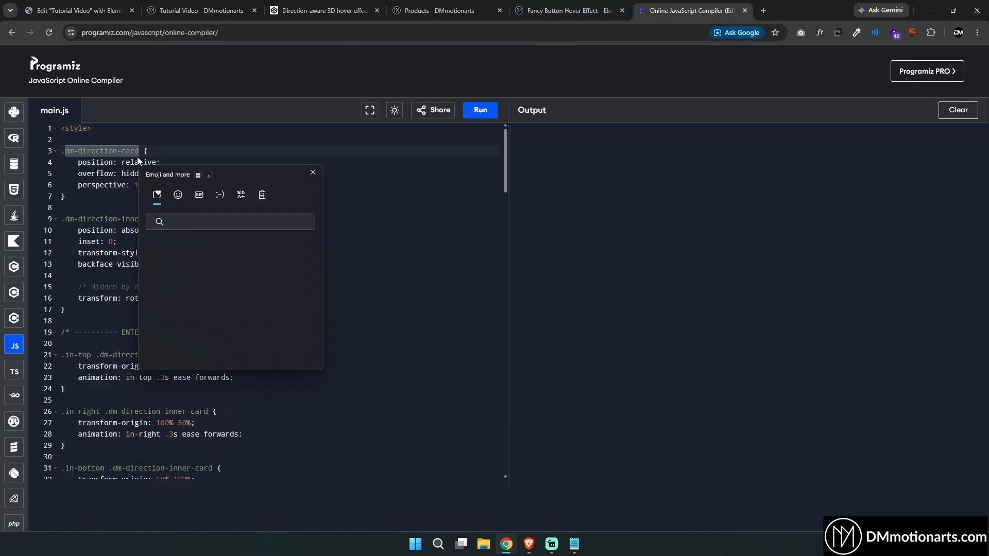
key("Escape")
right_click(139, 150)
left_click(168, 218)
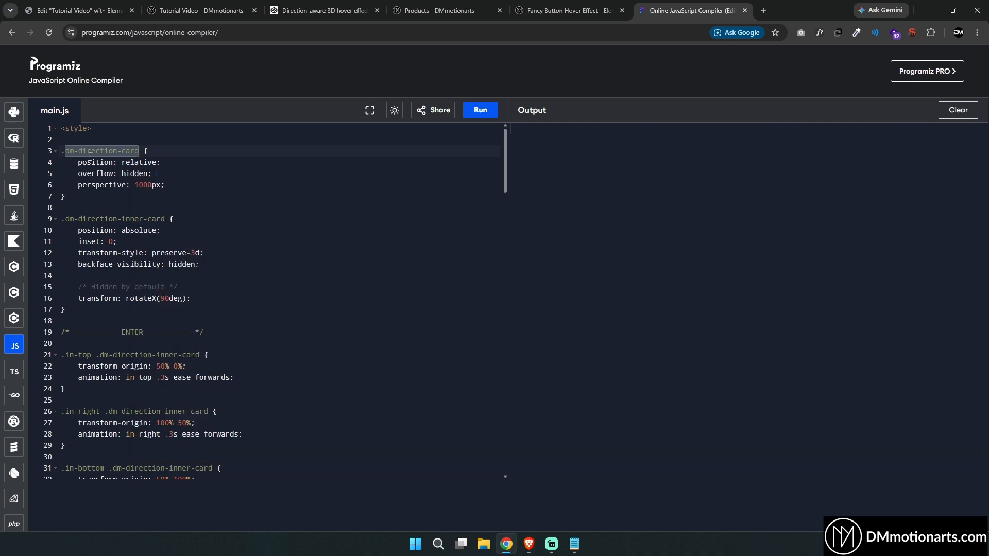
key("ctrl+Tab")
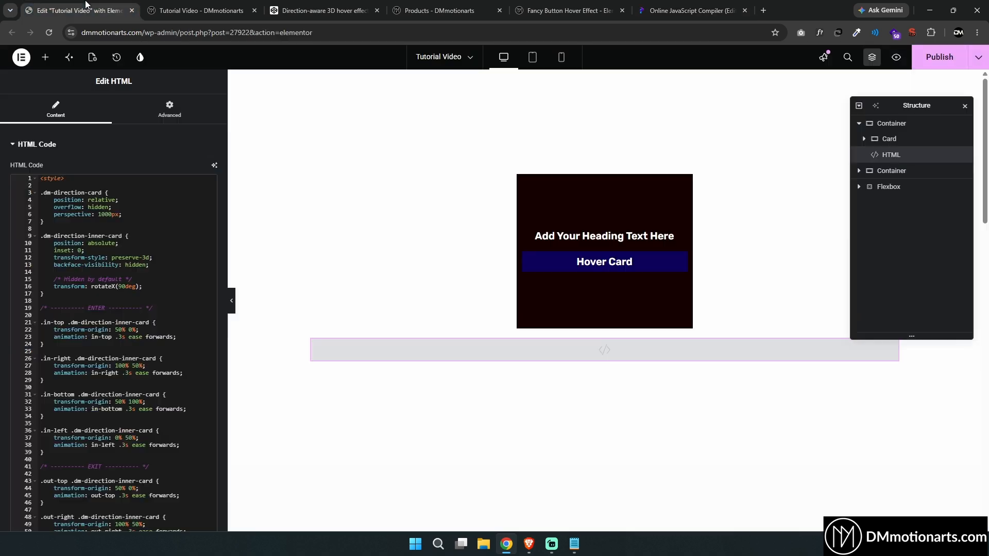
left_click(889, 138)
left_click(174, 118)
left_click(176, 419)
key("ctrl+v")
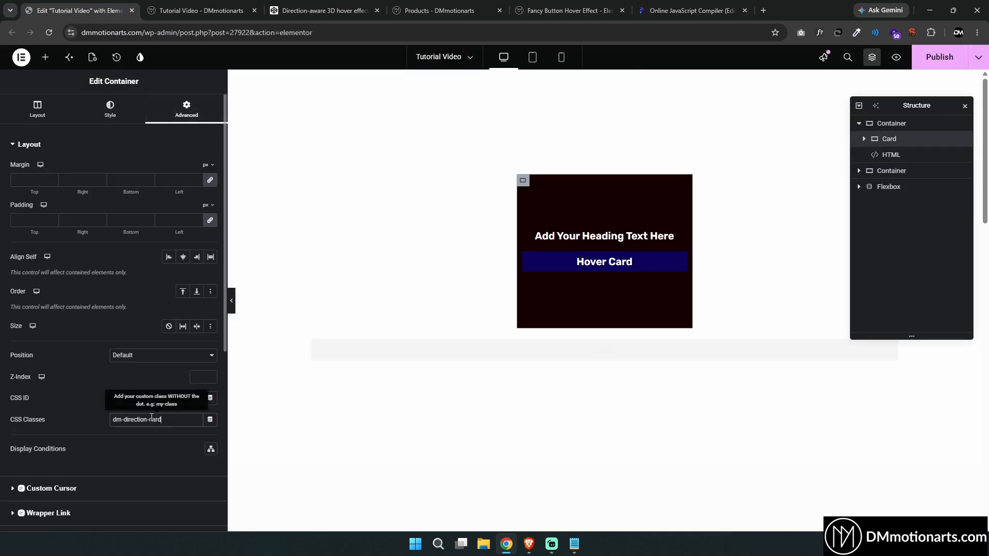
Step: Copy the class name dm-direction-inner-card from the compiler code and assign it to the Inner container's CSS classes
left_click(685, 10)
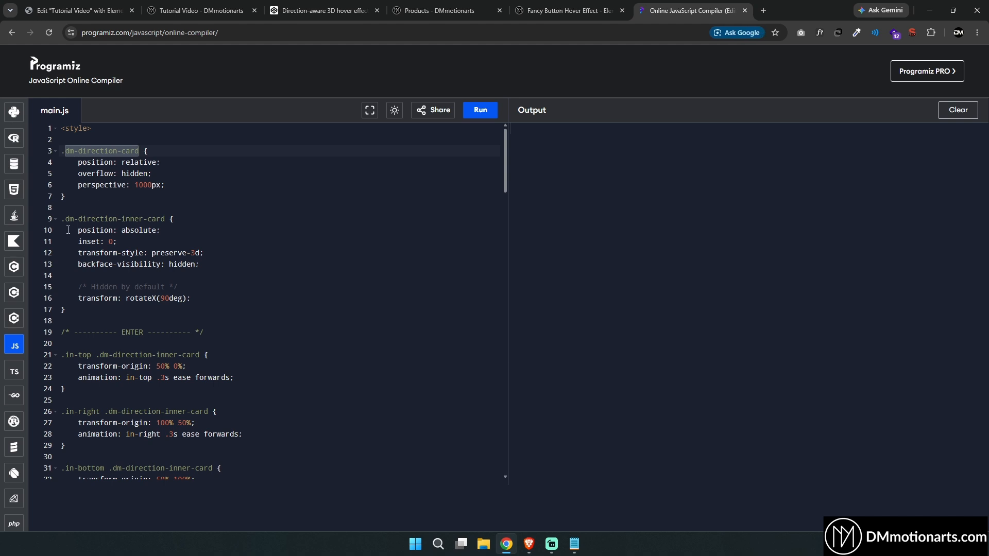
left_click_drag(65, 219, 164, 220)
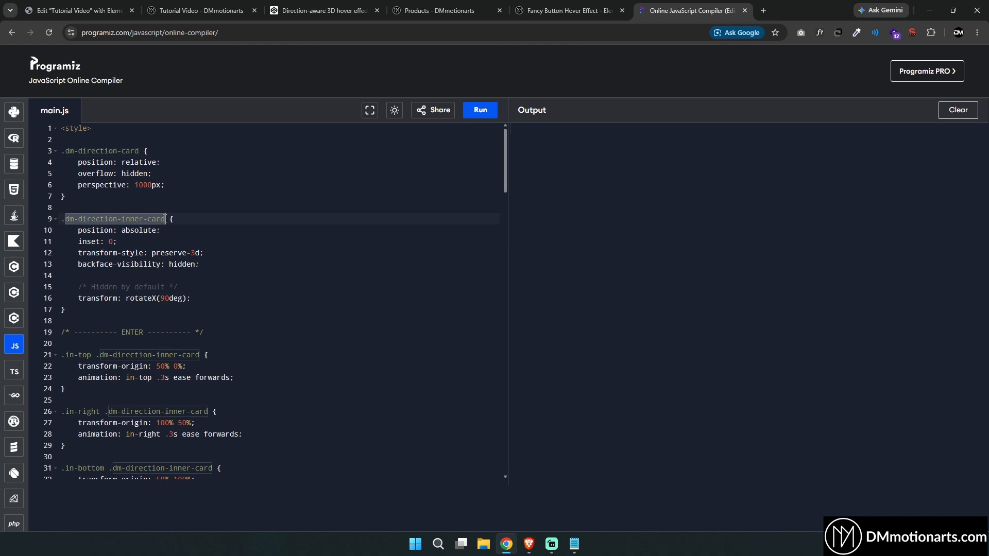
right_click(156, 221)
left_click(187, 284)
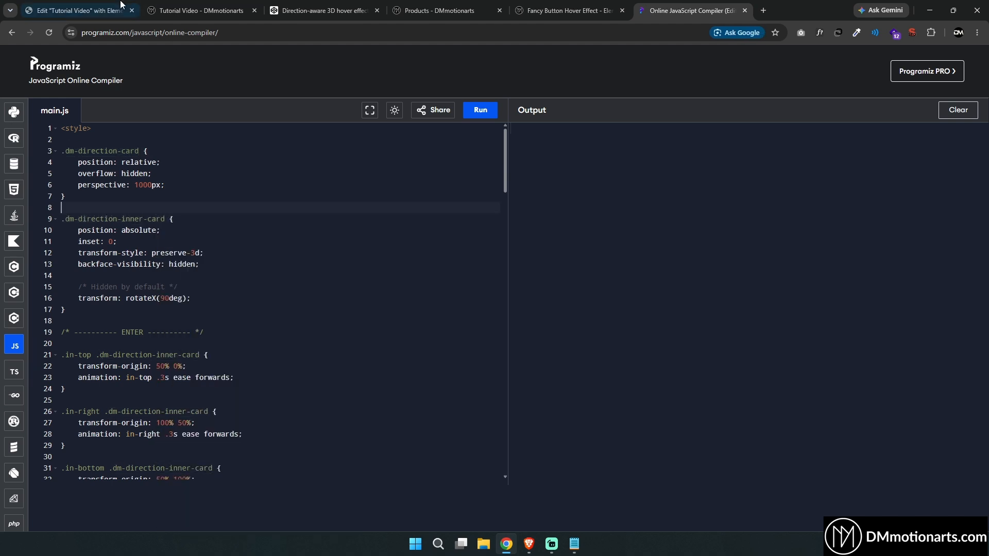
left_click(78, 10)
left_click(889, 139)
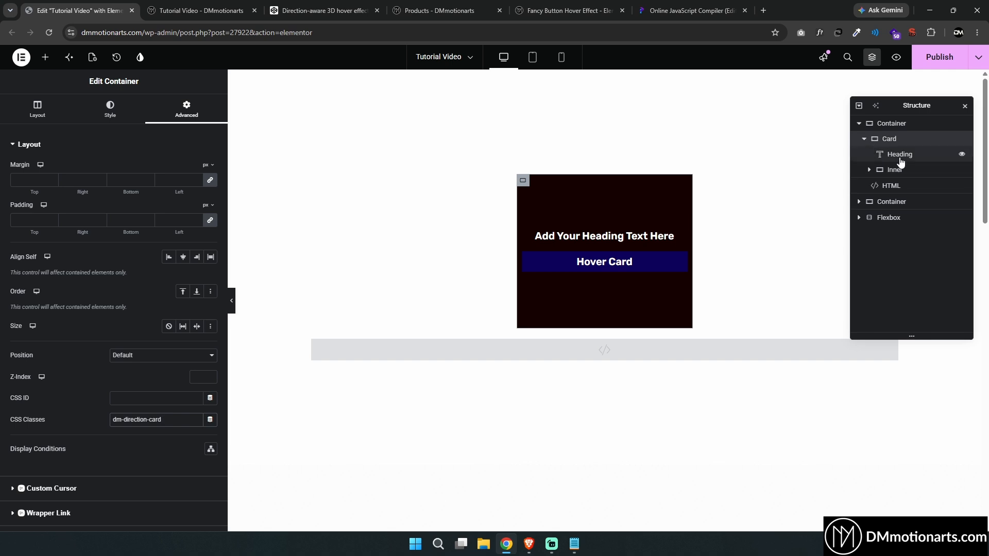
left_click(894, 170)
left_click(186, 110)
left_click(142, 420)
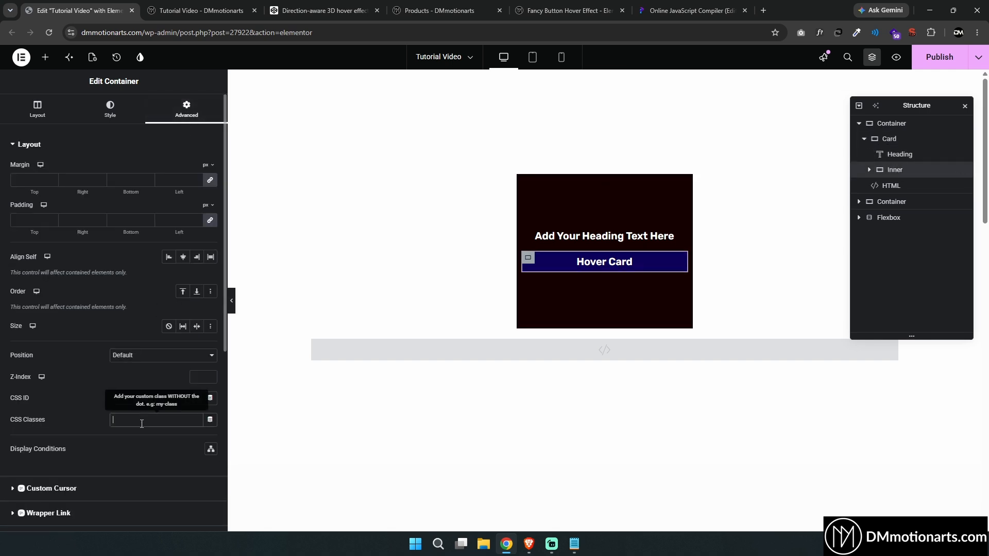
key("ctrl+v")
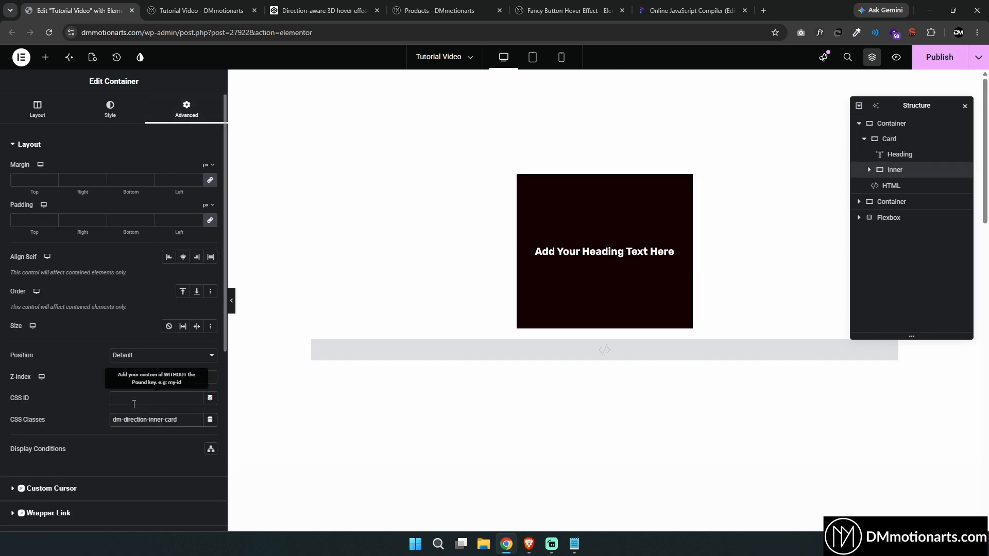
Step: Open the HTML widget for editing and examine the "Hidden by default" rule of dm-direction-inner-card in the online compiler's code
left_click(395, 353)
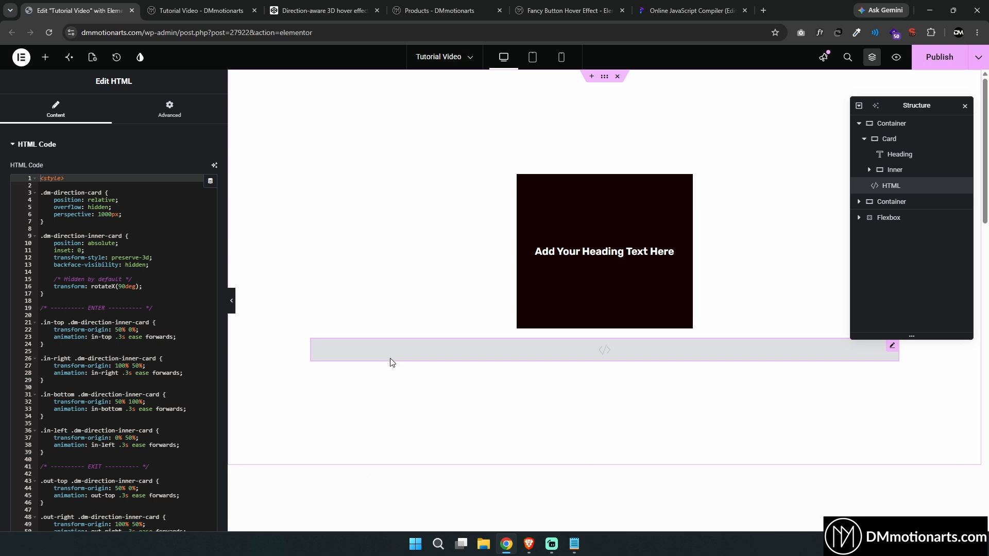
left_click(660, 4)
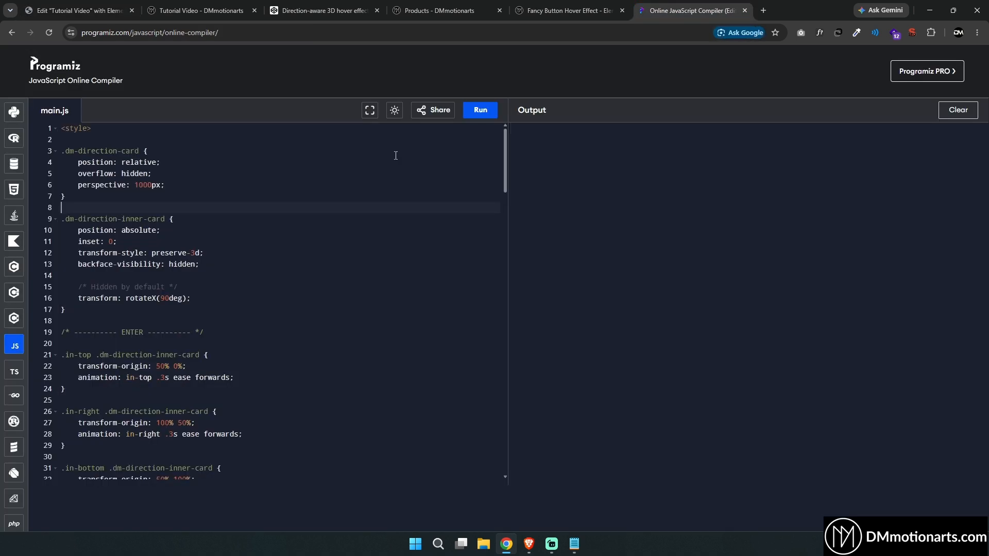
left_click_drag(81, 287, 199, 297)
left_click(198, 297)
left_click_drag(101, 287, 158, 287)
left_click(165, 287)
left_click_drag(79, 287, 201, 287)
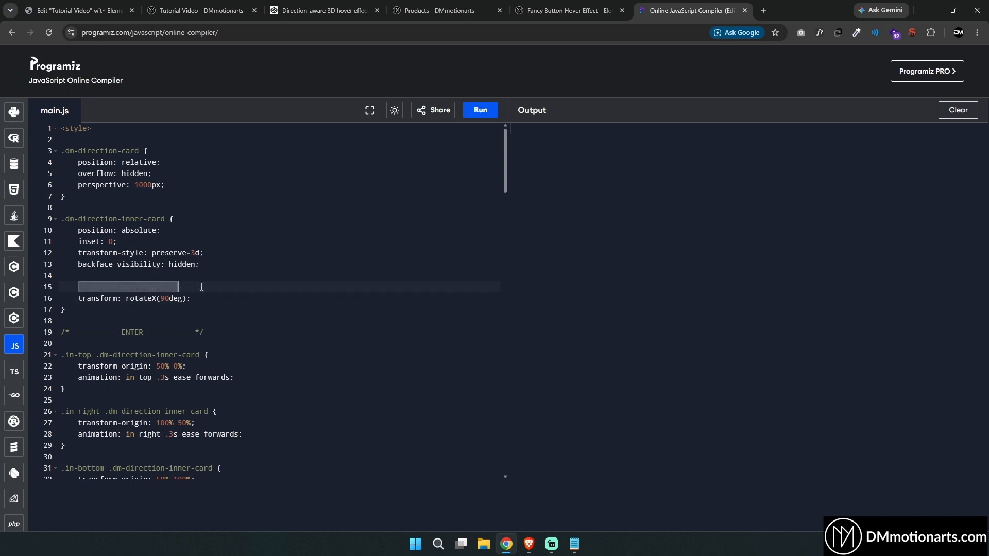
left_click(201, 286)
Step: Change the "Hidden by default" transform in the Elementor HTML widget's code to rotateX(0deg) to show the Inner container
left_click(81, 5)
left_click(64, 279)
left_click_drag(55, 279, 132, 279)
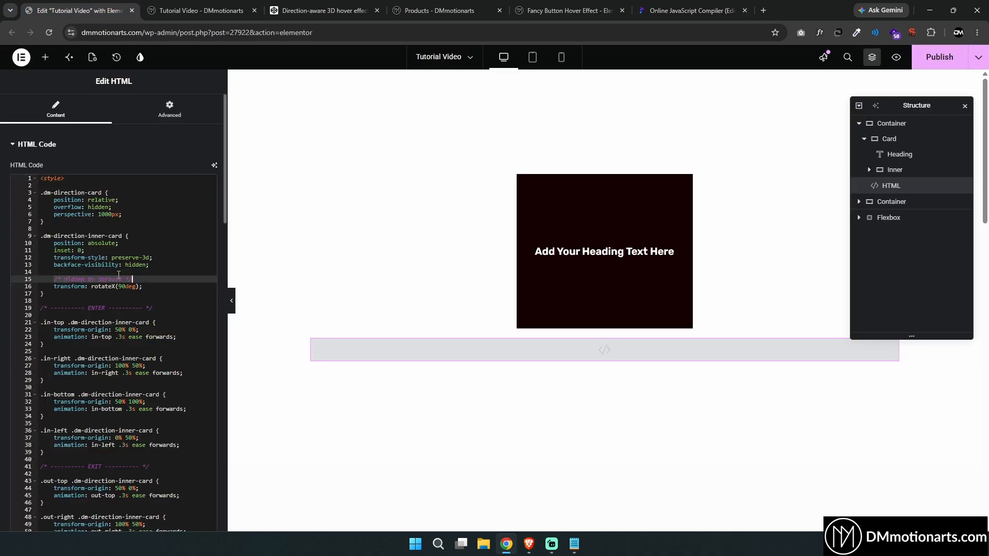
left_click(88, 280)
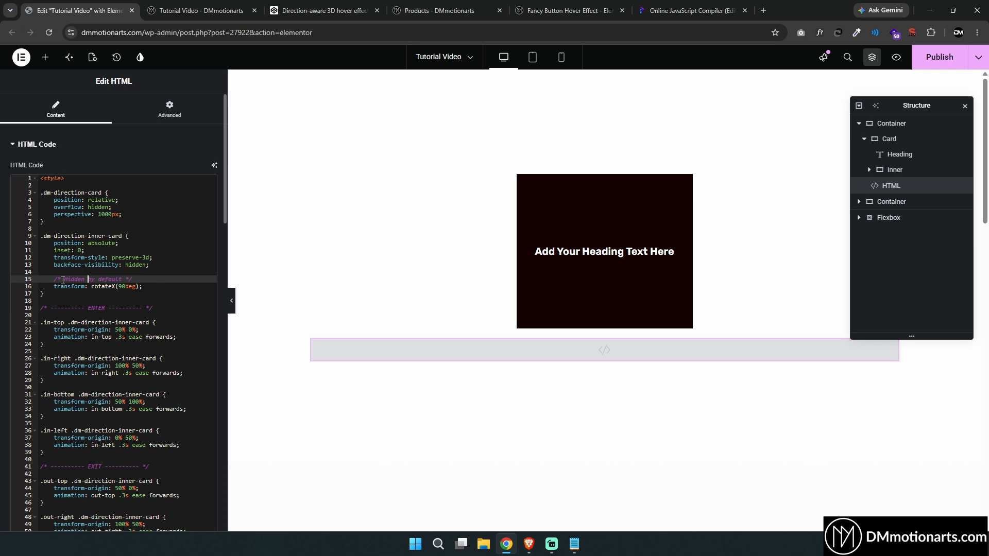
left_click(126, 280)
left_click(123, 287)
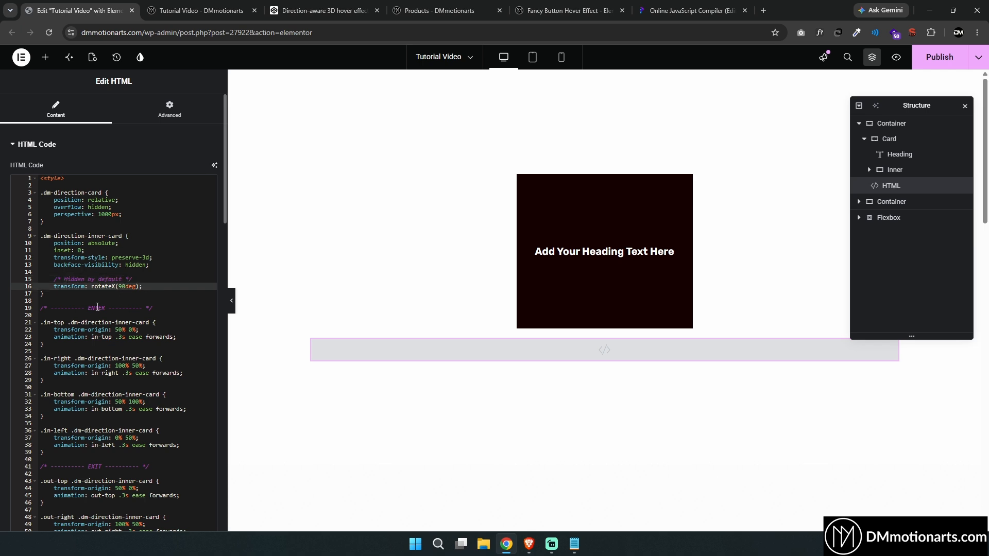
key("BackSpace")
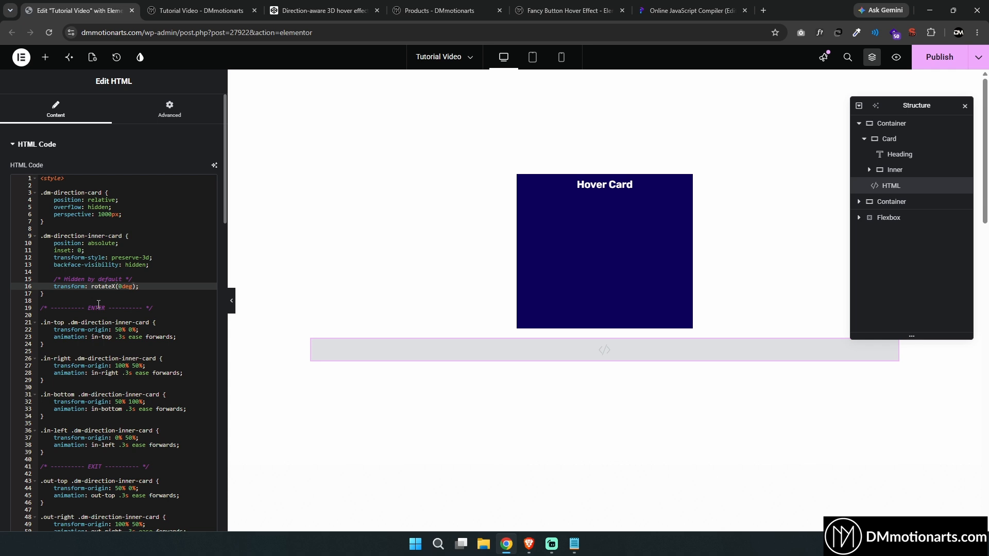
Step: Set the Inner container's Justify Content to center and select its Hover Card heading
left_click(891, 170)
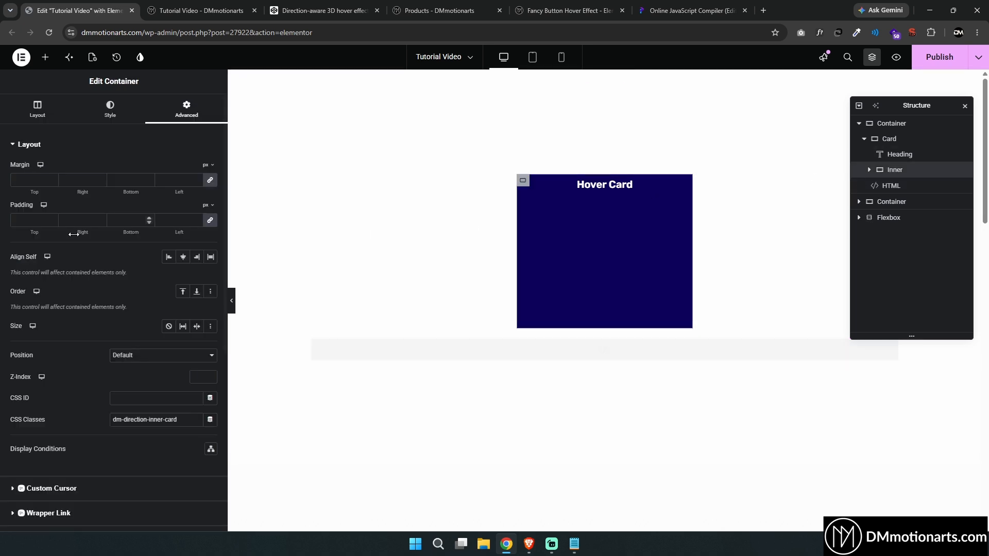
left_click(24, 107)
left_click(65, 348)
left_click(679, 252)
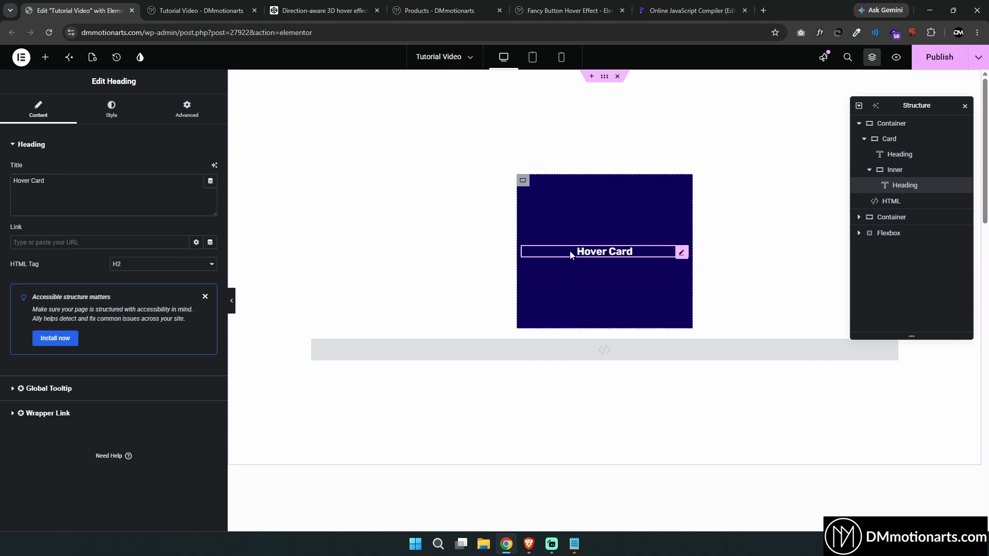
Step: Set the "Hidden by default" transform in the HTML widget's code to rotateX(90deg) and save the page
left_click(875, 201)
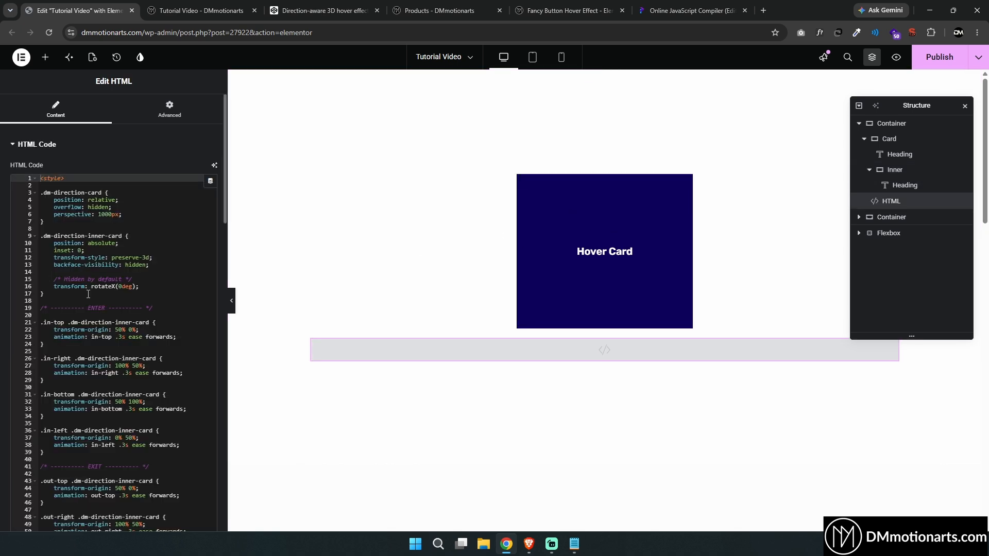
left_click(131, 292)
left_click(116, 286)
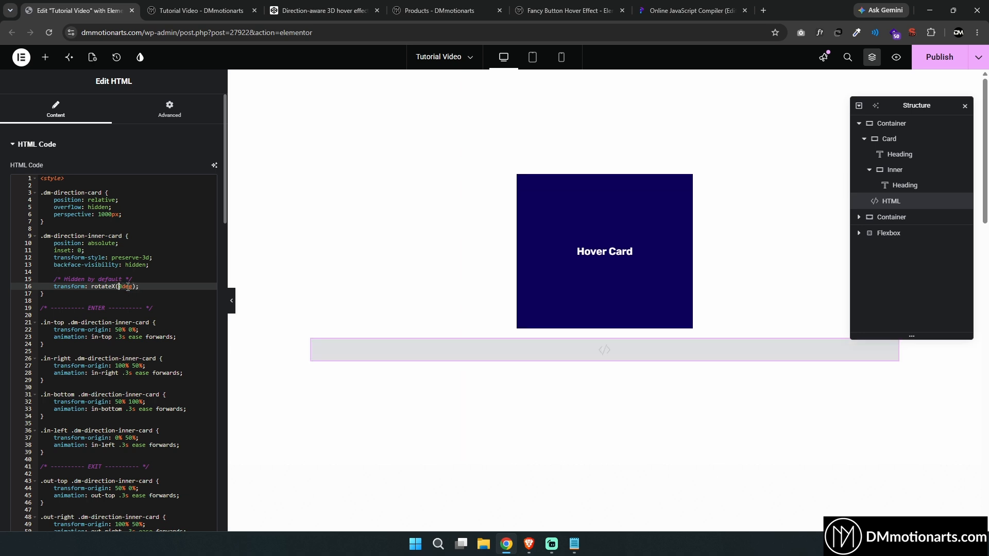
type("9")
key("ctrl+s")
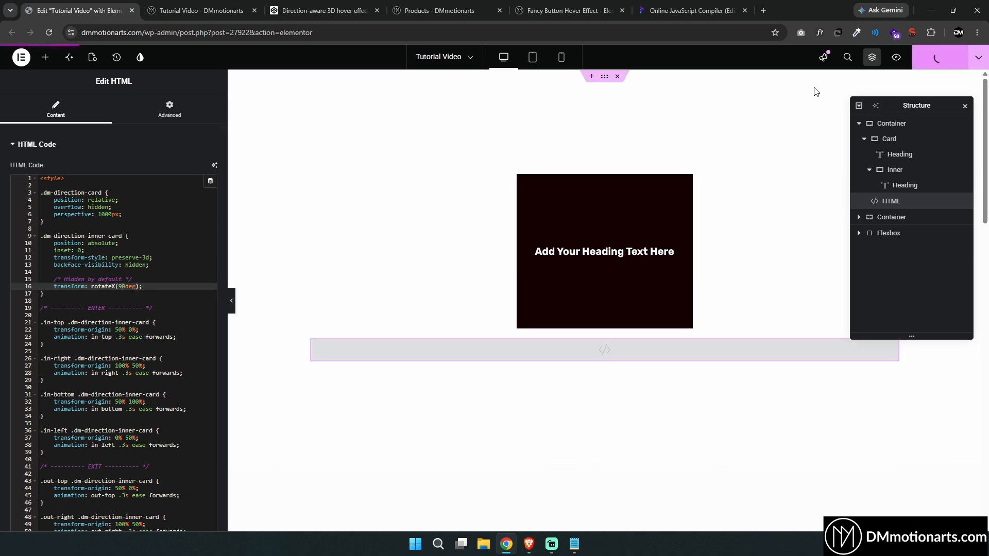
Step: Set the Card container's tablet width to 47%, check the mobile layout and return to the desktop view
left_click(533, 57)
left_click(556, 208)
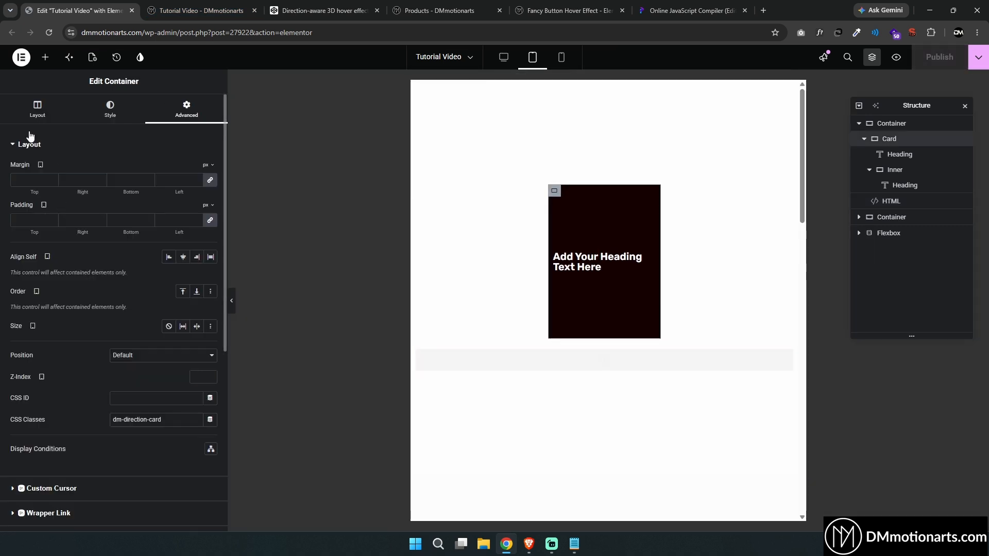
left_click(37, 108)
left_click(205, 231)
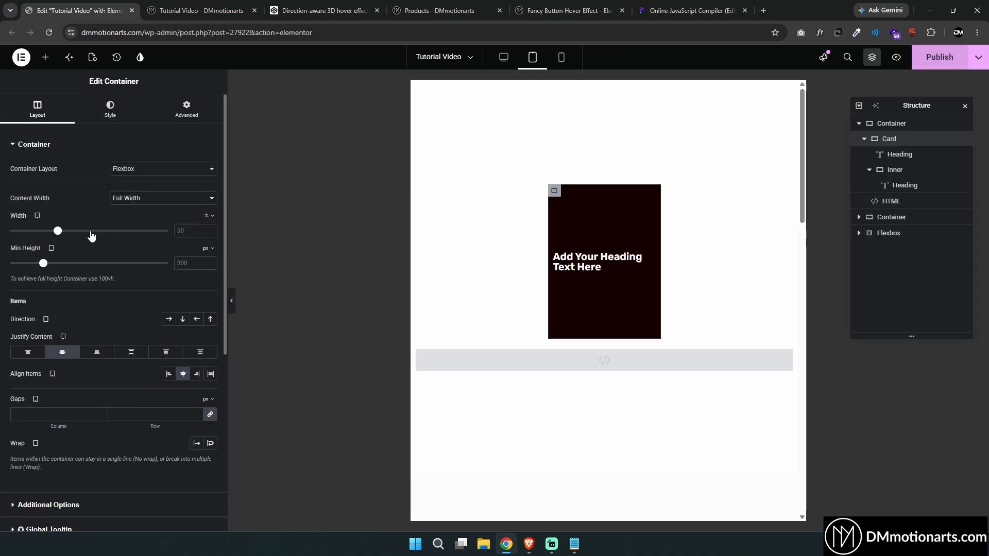
left_click_drag(60, 230, 87, 237)
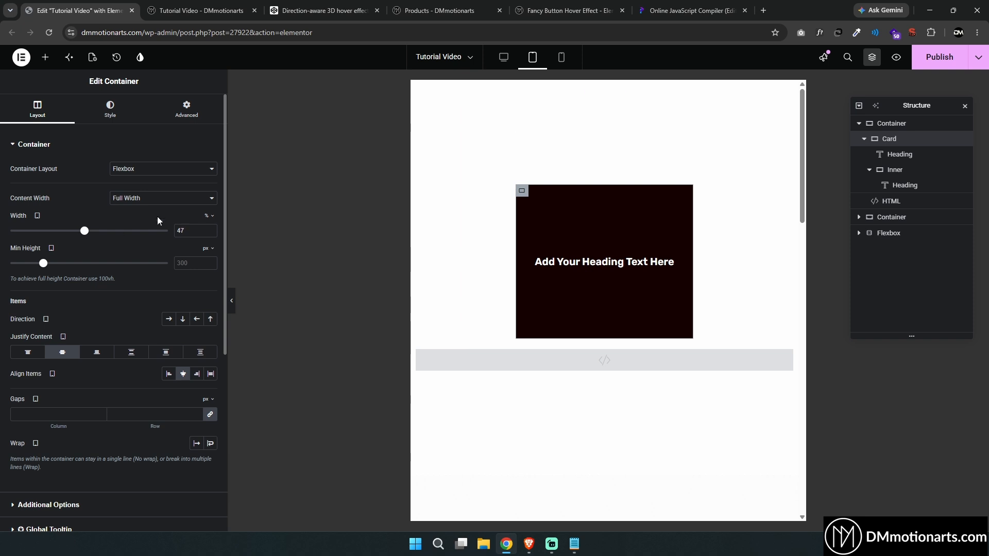
left_click(562, 57)
left_click(508, 57)
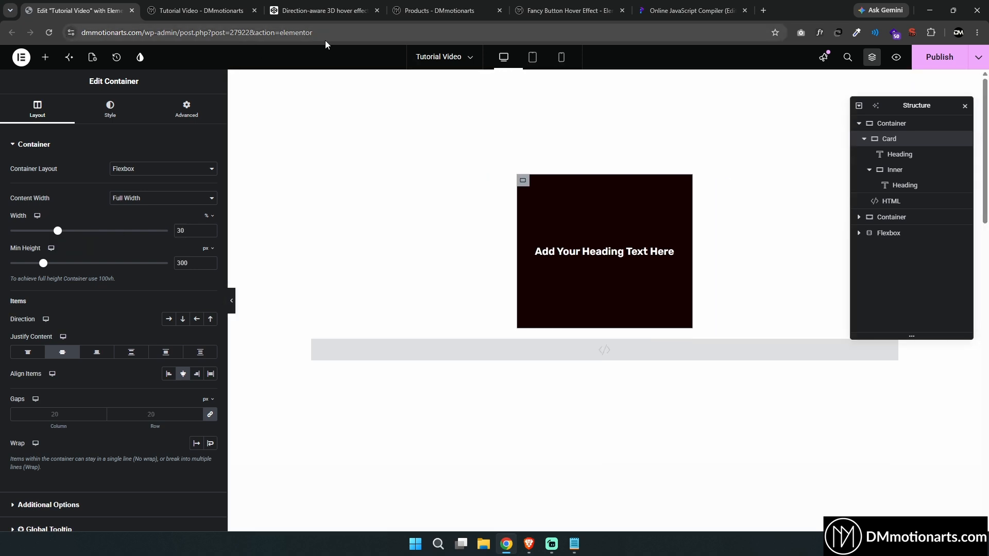
Step: Check the card's direction-aware hover effect on the live Tutorial Video page and return to the Elementor editor
left_click(222, 15)
left_click(103, 11)
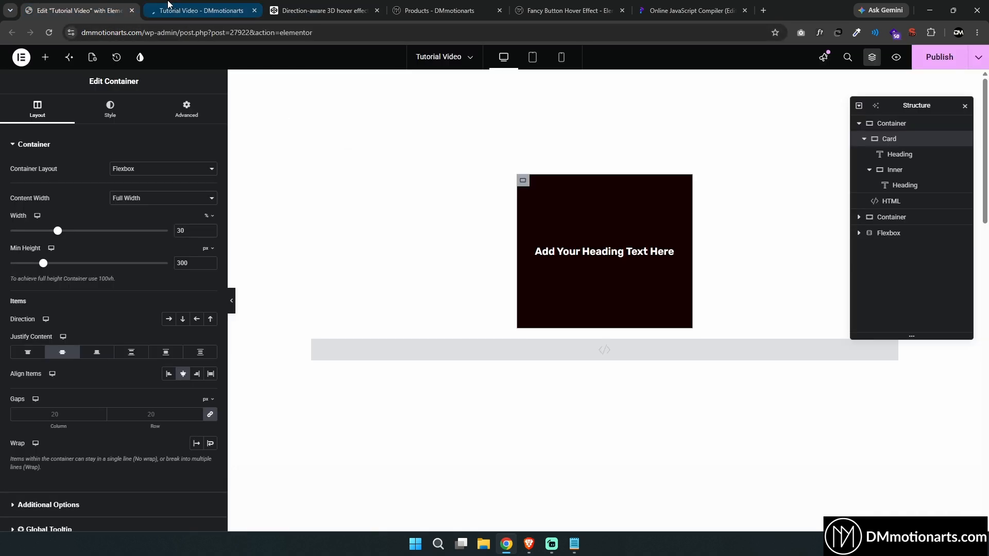
left_click(183, 12)
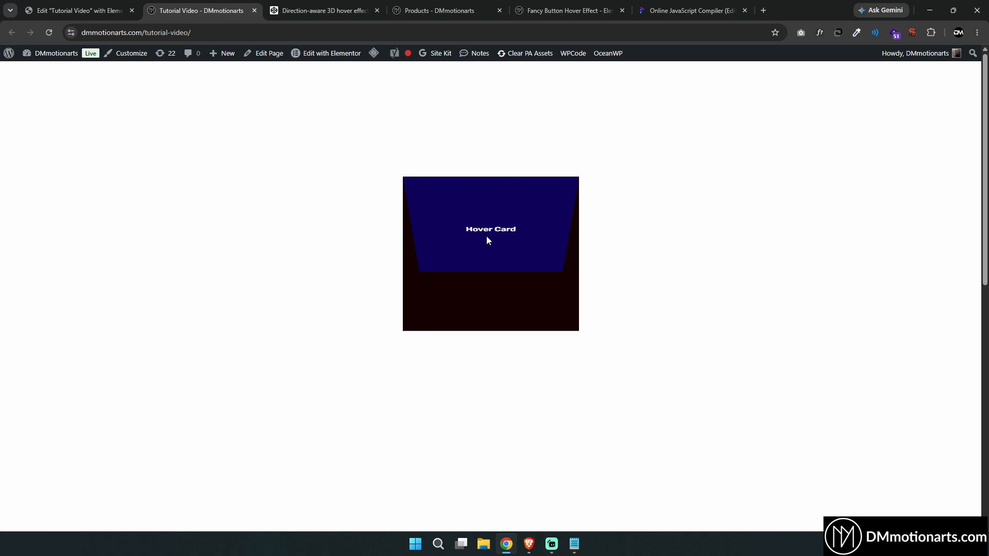
left_click(78, 10)
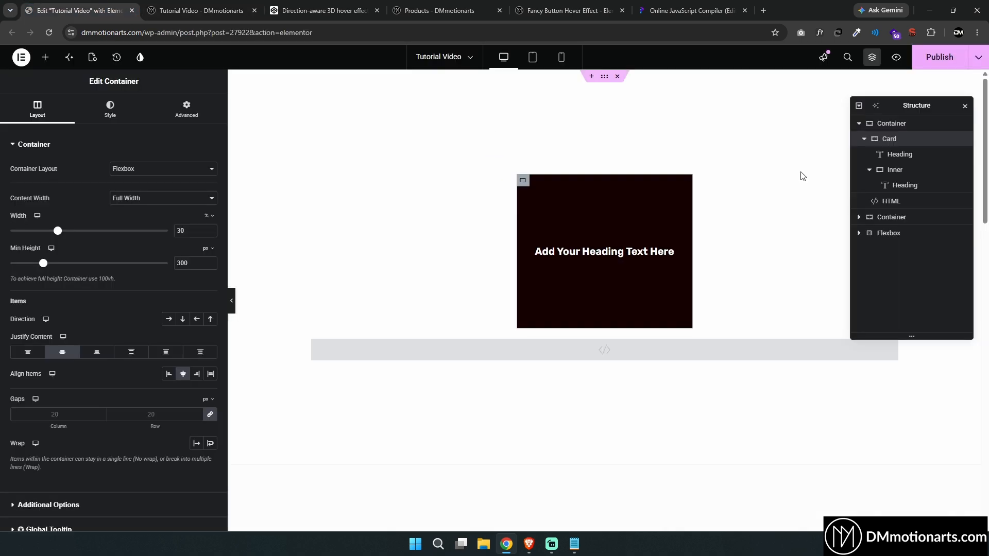
Step: Set the Inner container's Z-Index to 5 and check the live Tutorial Video page
left_click(909, 177)
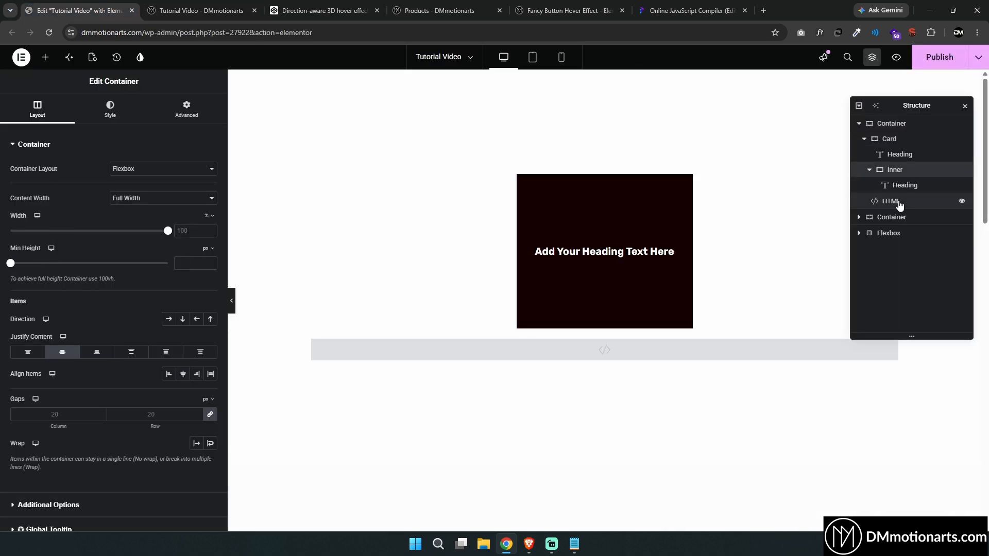
left_click(187, 109)
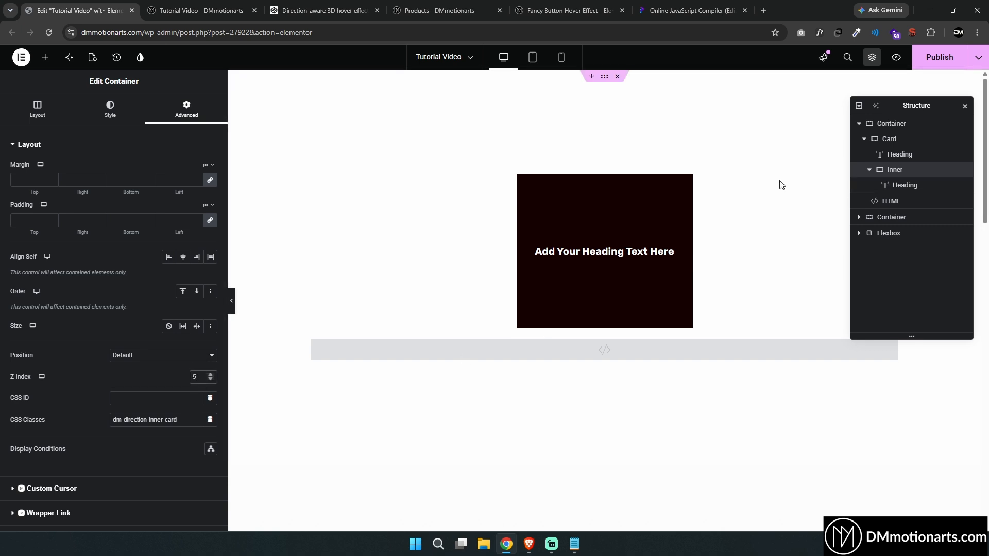
left_click(201, 10)
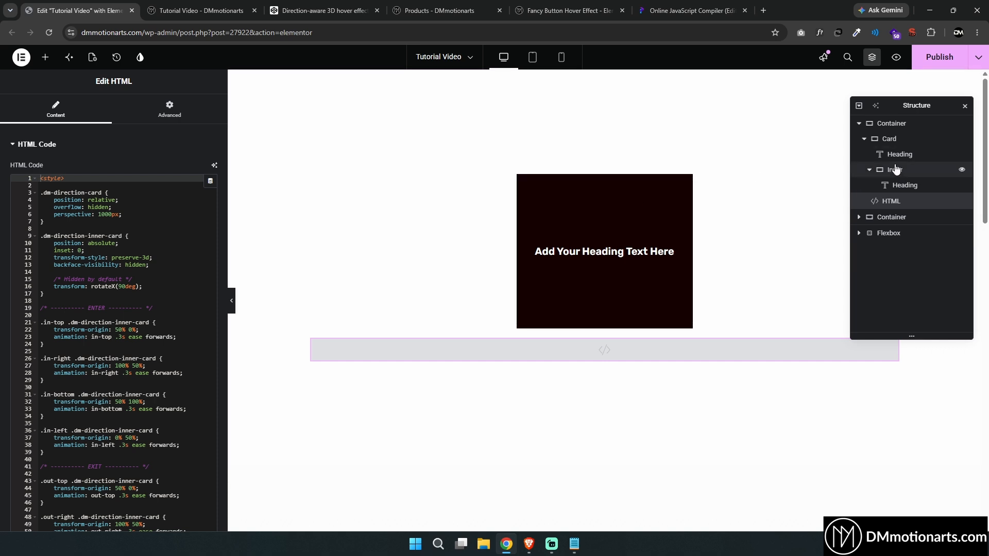
Step: Duplicate the Card container twice and set the parent container's direction to Row - horizontal
left_click(870, 170)
left_click(889, 139)
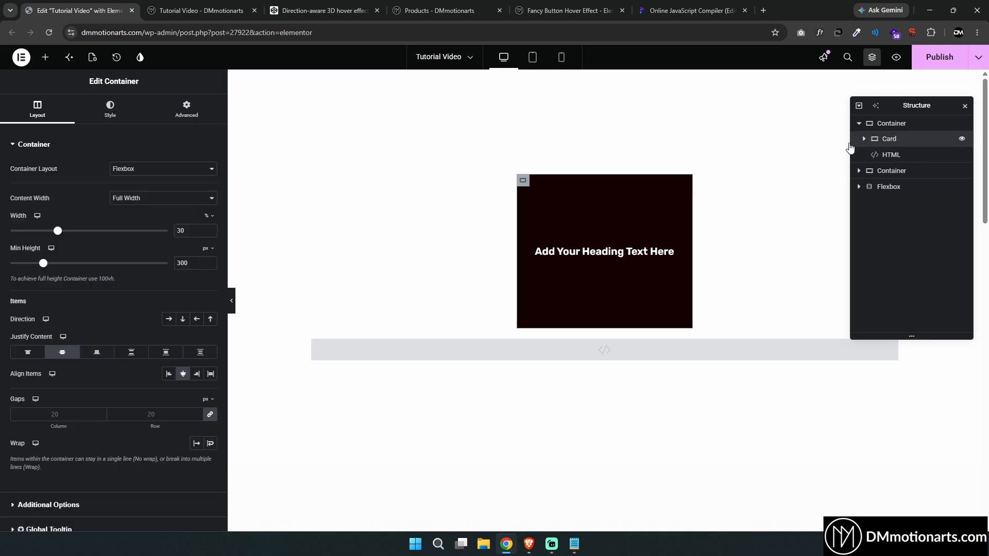
key("ctrl+d")
key("ctrl+d")
left_click(866, 123)
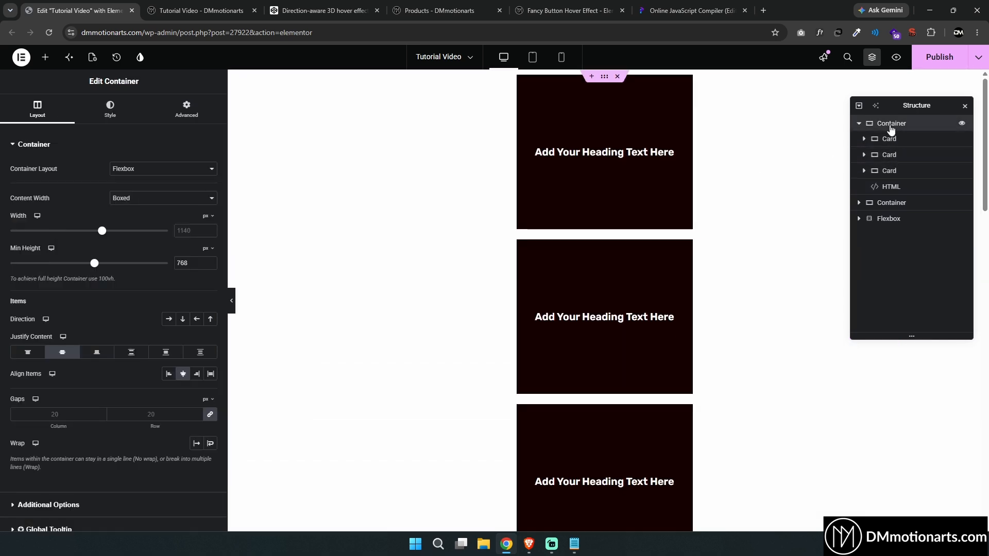
left_click(168, 318)
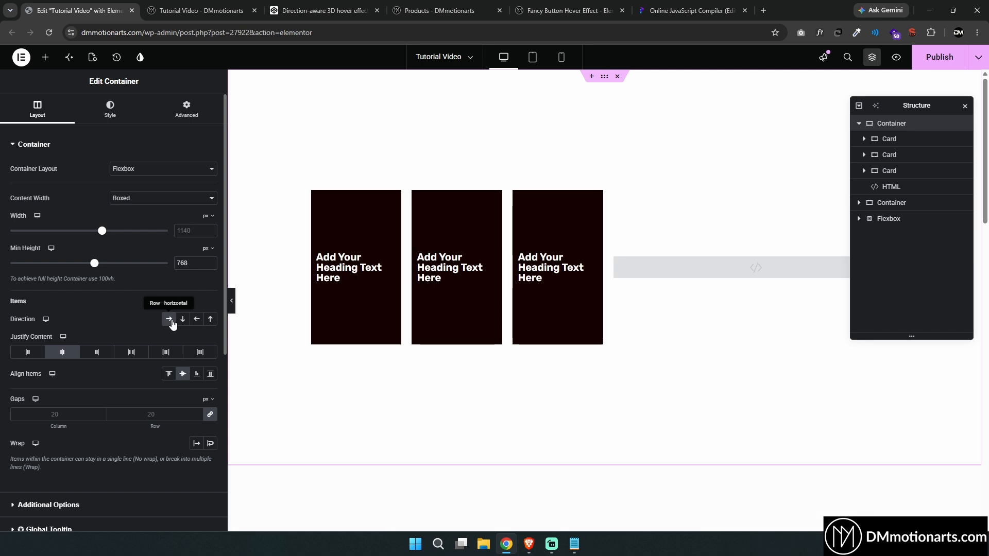
Step: Hide the HTML widget on desktop, tablet portrait, mobile portrait and in the editor canvas, and publish the page
left_click(794, 273)
left_click(171, 109)
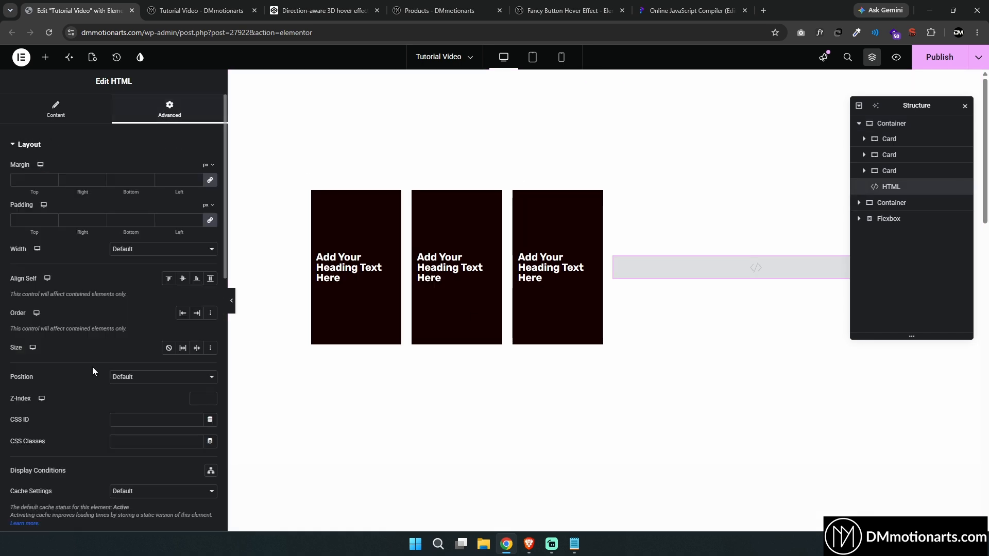
scroll(62, 391, "down", 10)
scroll(45, 428, "down", 3)
left_click(41, 412)
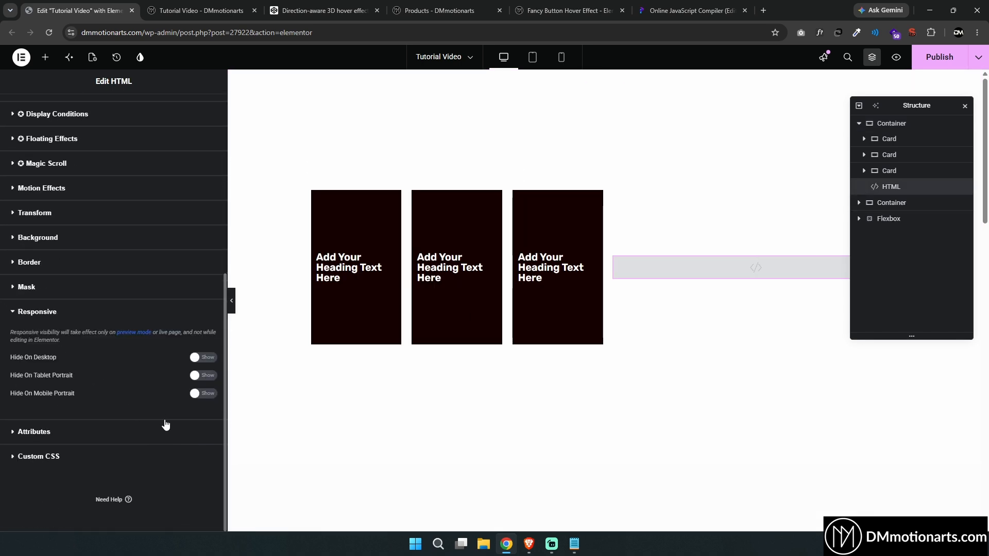
left_click(207, 359)
left_click(206, 376)
left_click(206, 394)
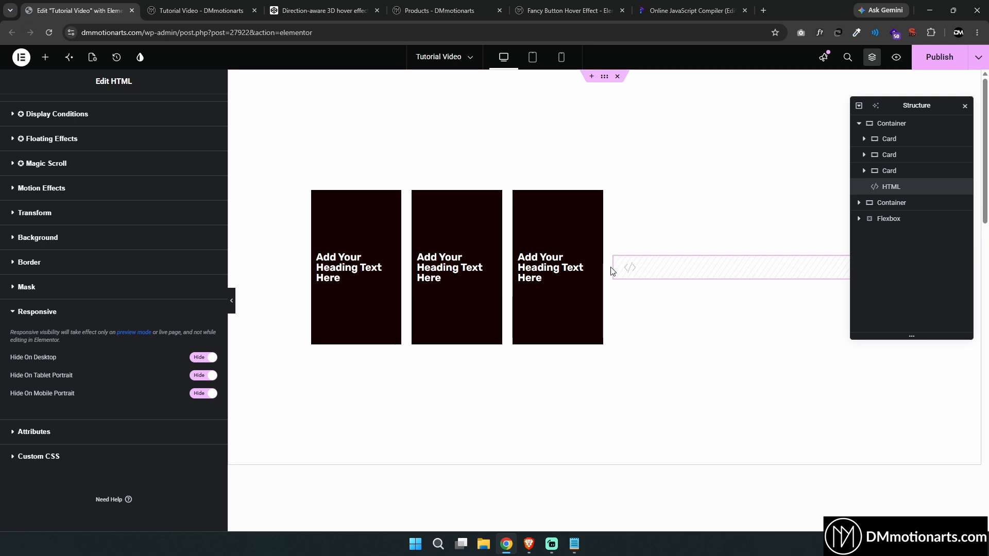
left_click(939, 56)
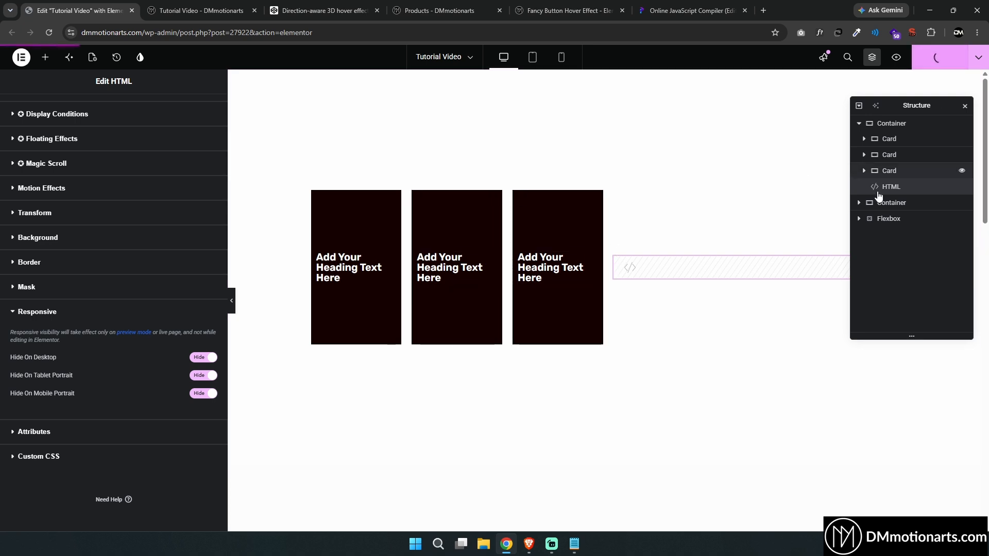
left_click(961, 187)
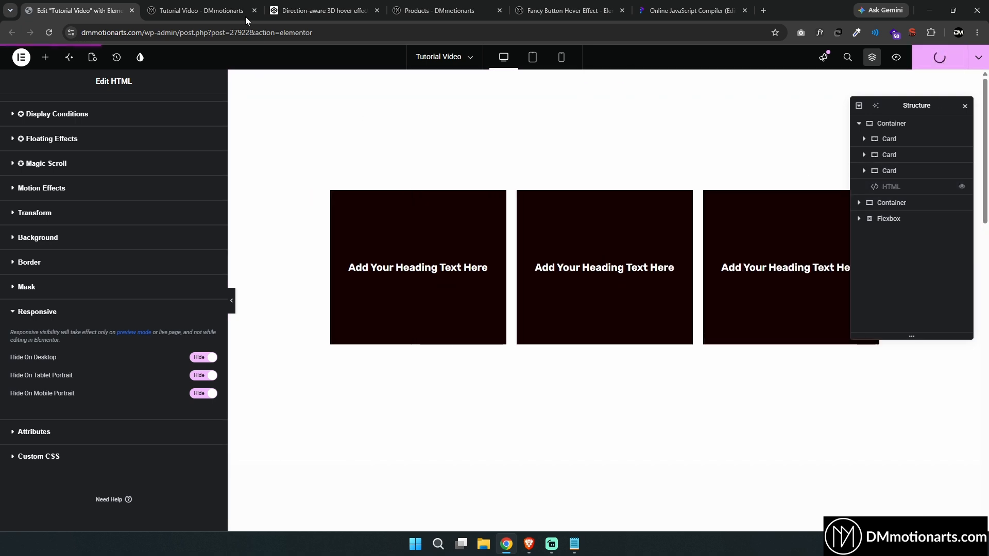
Step: Check the three cards' hover effect on the live Tutorial Video page, comparing it with the code in the Programiz compiler
left_click(199, 4)
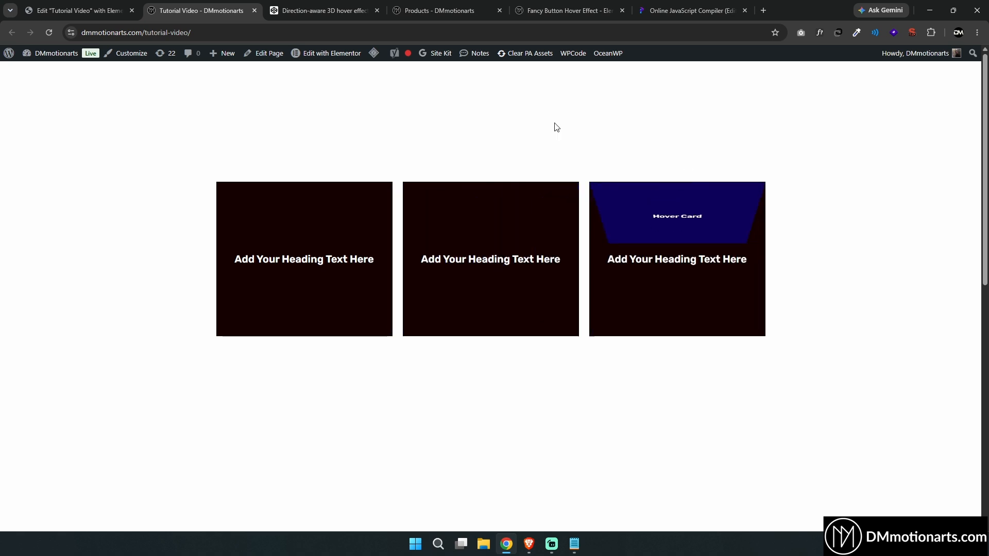
left_click(670, 10)
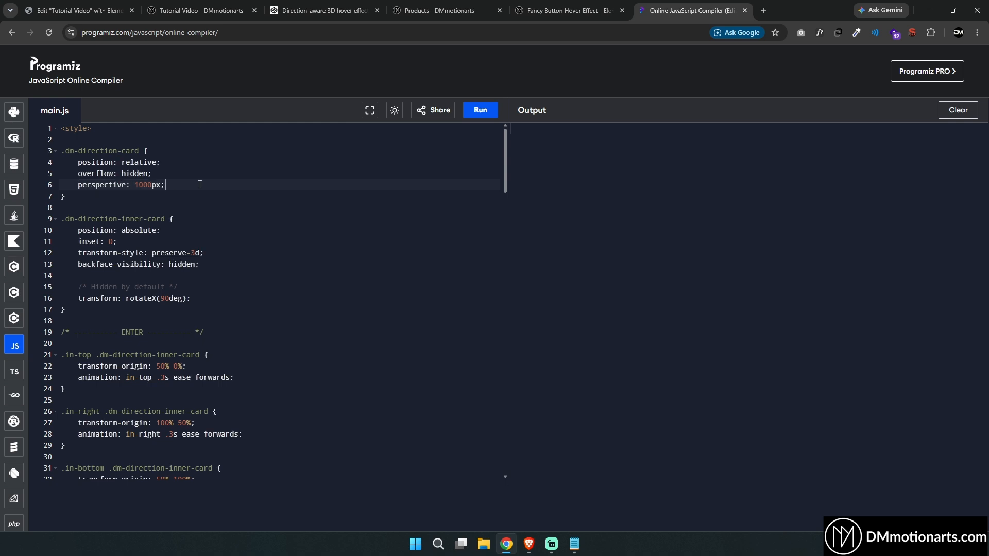
left_click(198, 10)
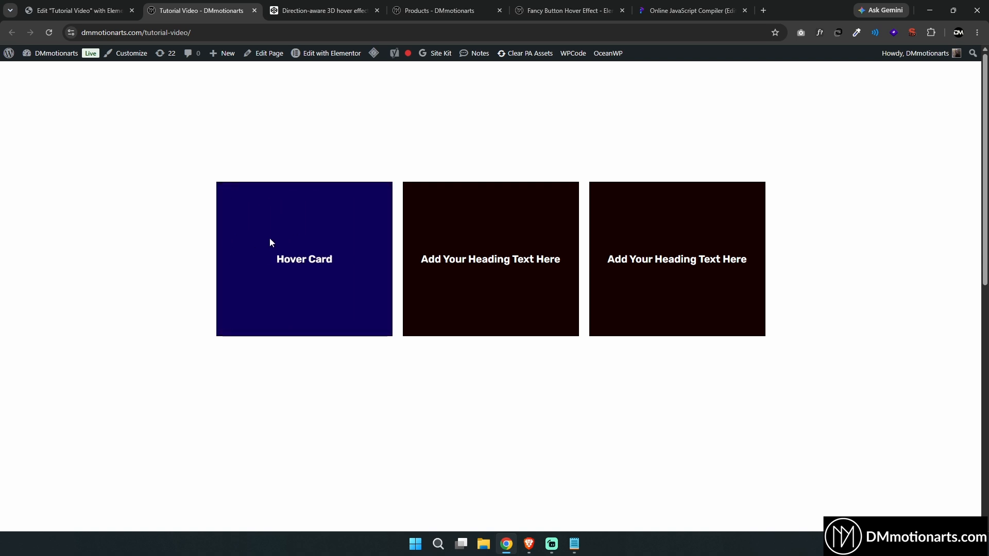
left_click(679, 4)
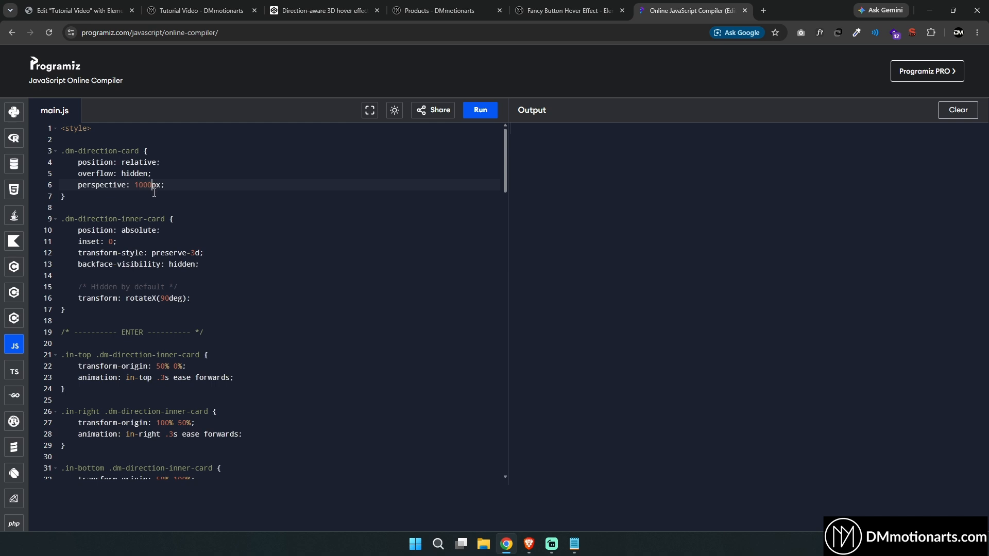
Step: Examine the .dm-direction-card and .dm-direction-inner-card rules, including perspective and the "Hidden by default" transform
scroll(181, 233, "down", 2)
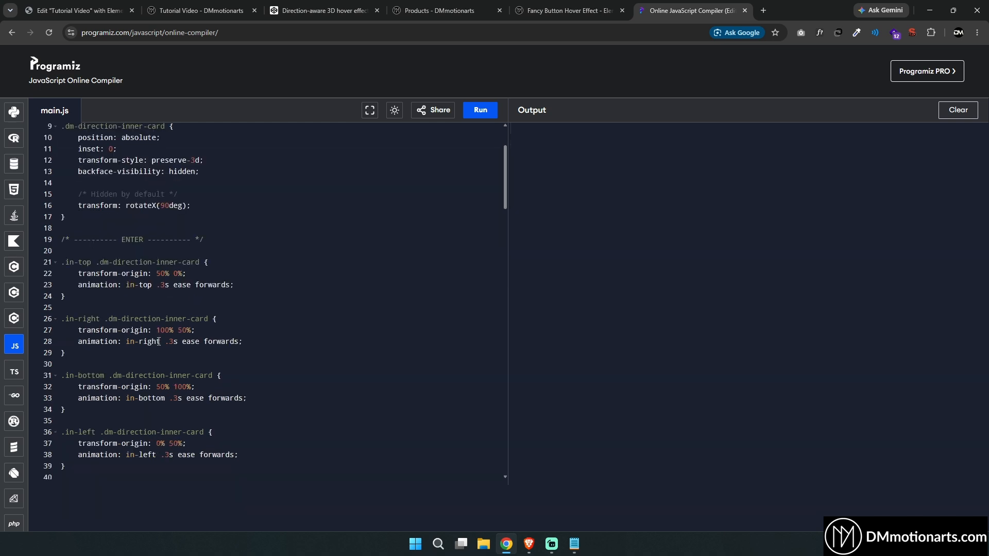
scroll(164, 319, "up", 2)
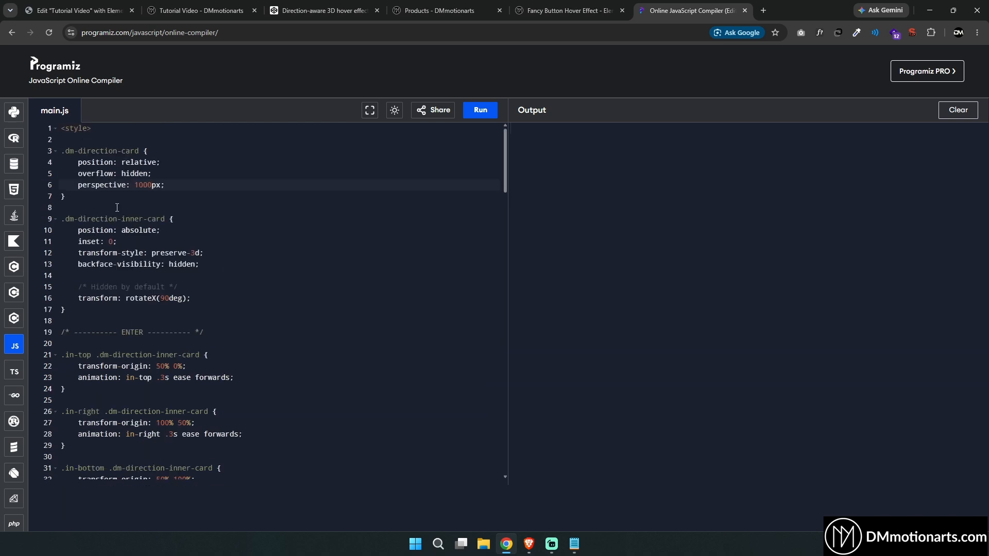
left_click(124, 231)
left_click(230, 262)
scroll(230, 272, "down", 1)
left_click(73, 267)
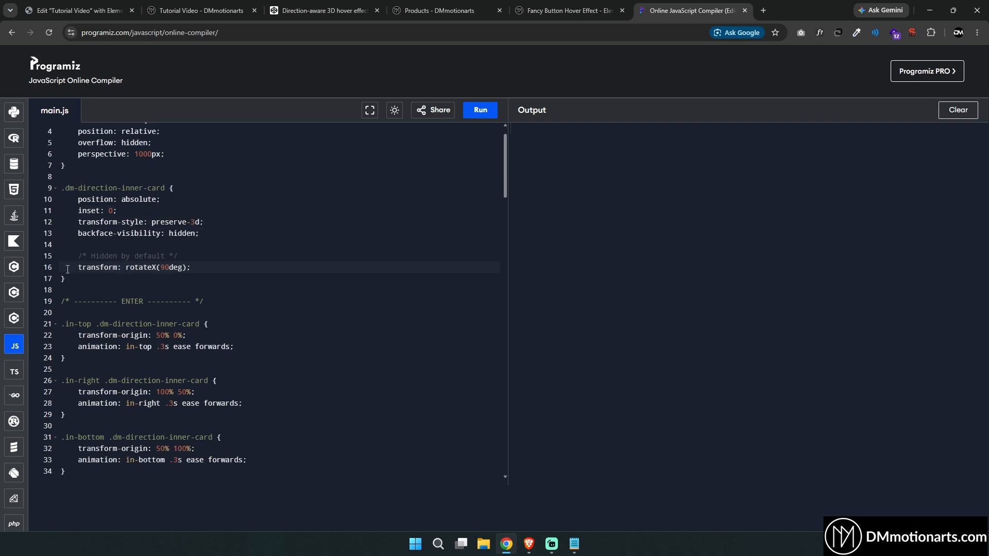
Step: Examine the ENTER section of the code and its four direction rules
scroll(161, 220, "down", 4)
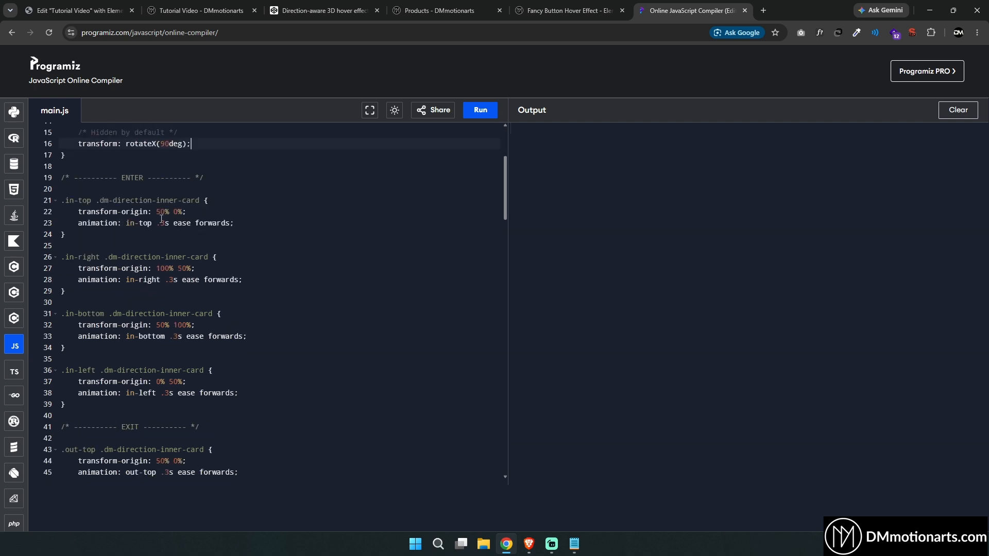
left_click_drag(61, 177, 213, 178)
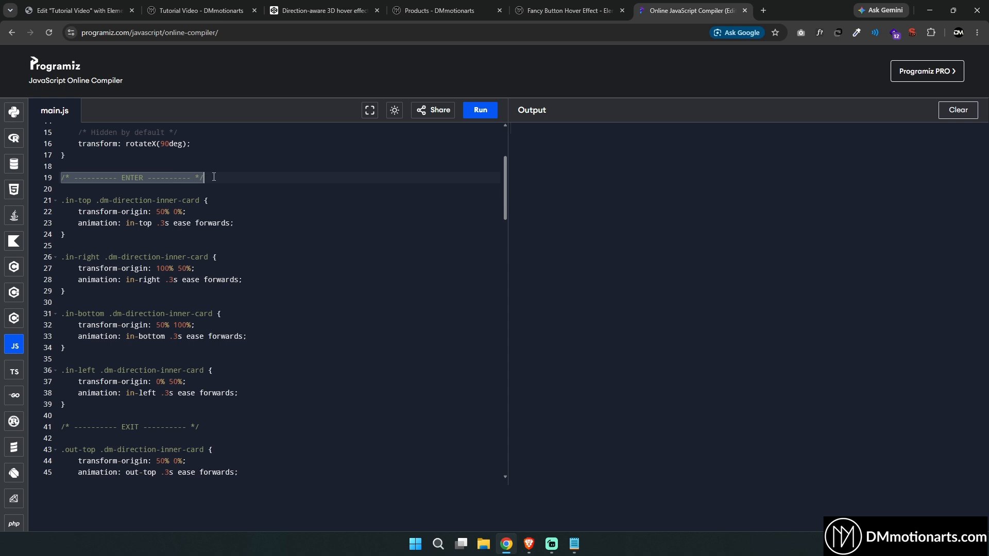
left_click(222, 177)
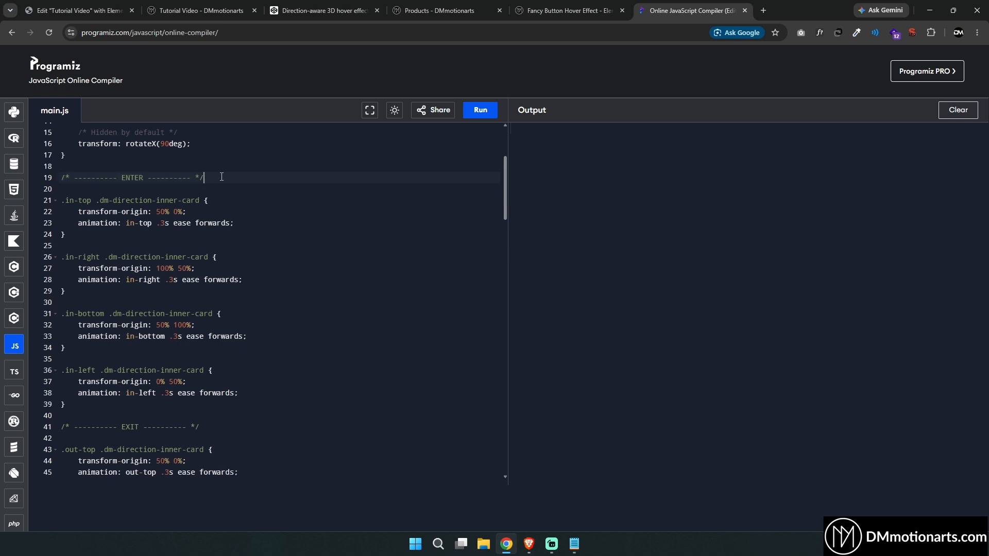
scroll(221, 176, "down", 1)
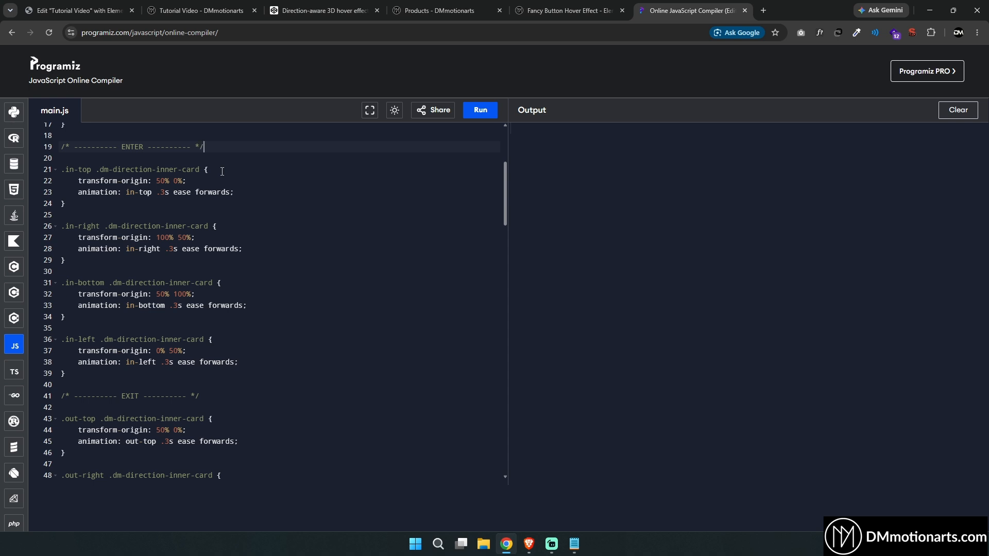
left_click_drag(64, 145, 236, 148)
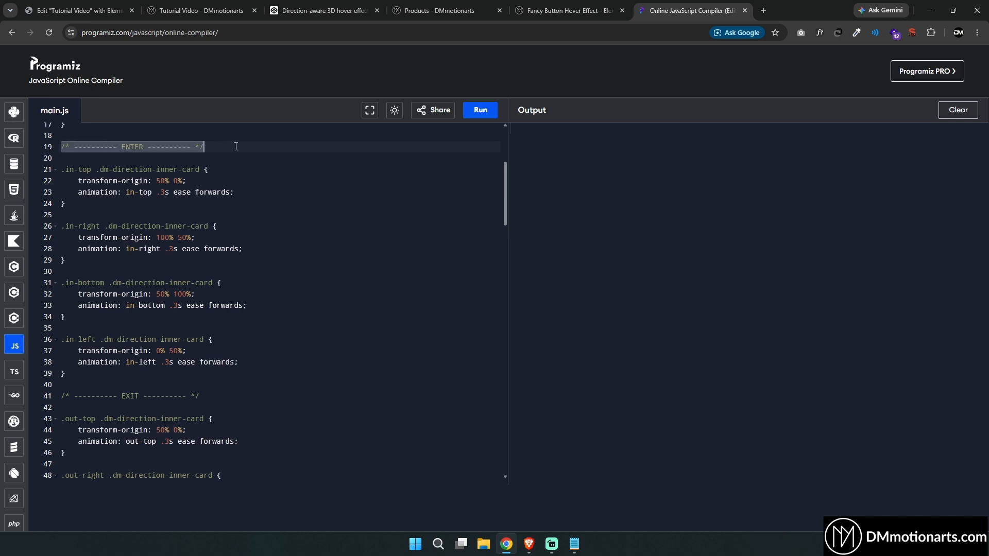
left_click(236, 148)
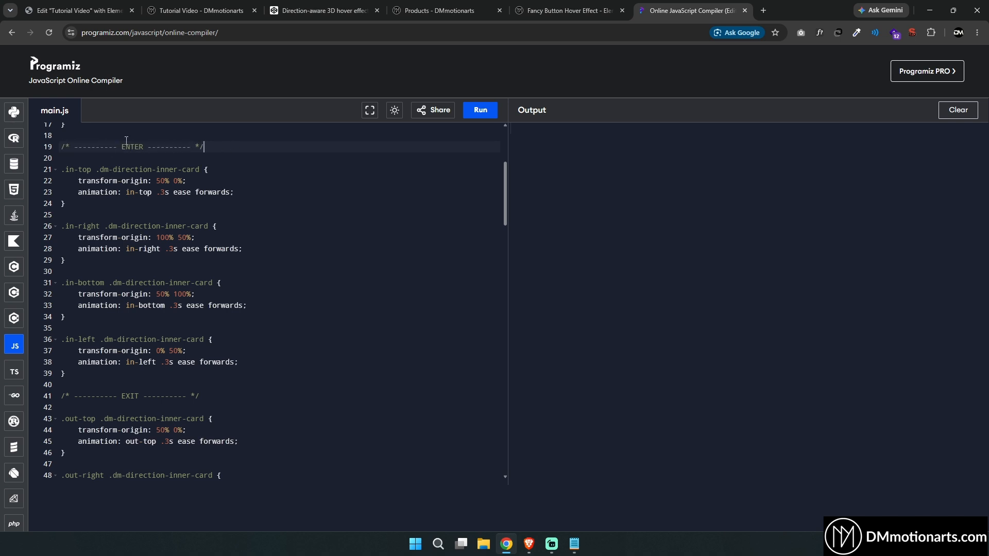
key("Up")
Step: Examine the .in-top rule's selector and its animation duration
left_click_drag(61, 170, 199, 169)
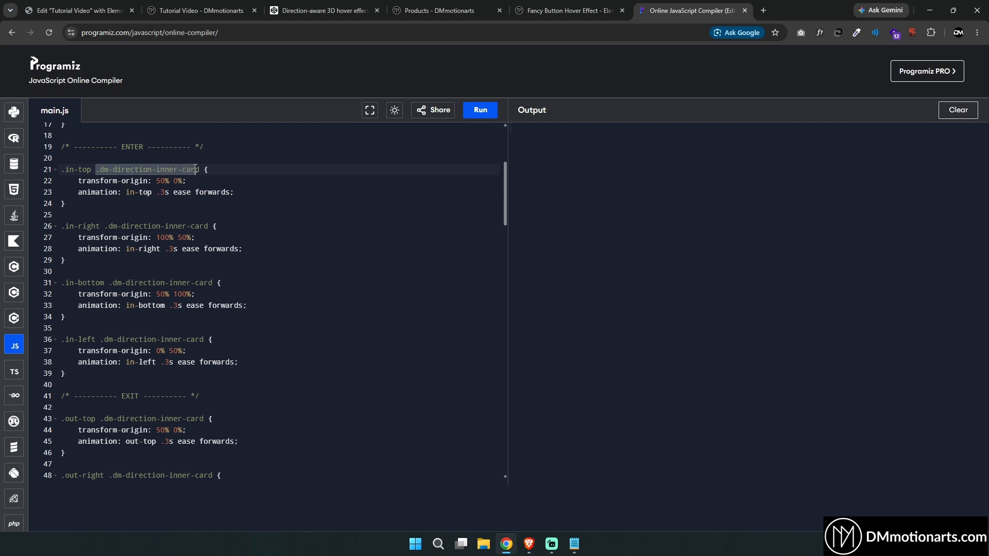
left_click(196, 169)
left_click_drag(61, 169, 91, 169)
left_click(89, 169)
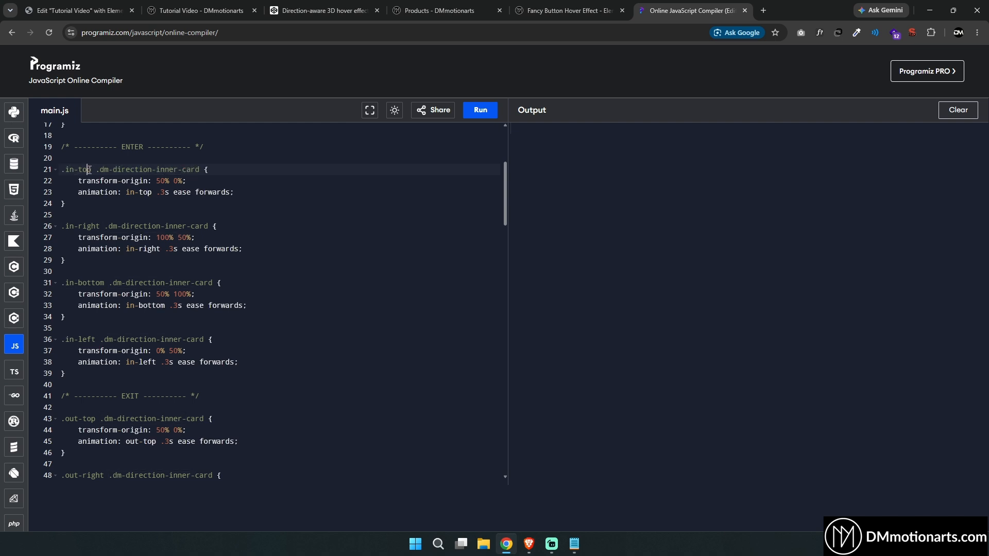
left_click_drag(160, 193, 168, 191)
left_click(168, 193)
left_click(167, 192)
Step: Check the card's entry animation on the live Tutorial Video page and return to the code in the Programiz compiler
key("ctrl+2")
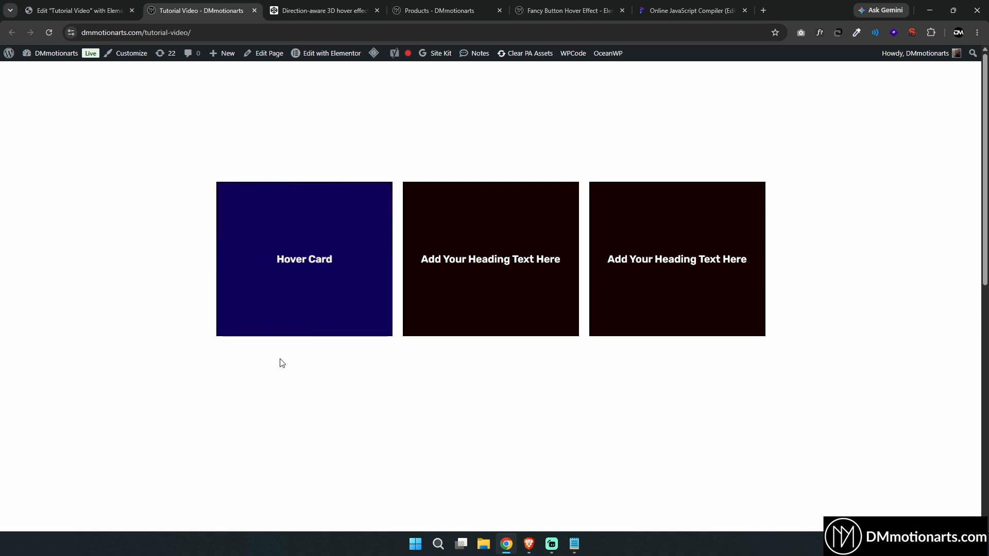
left_click(454, 6)
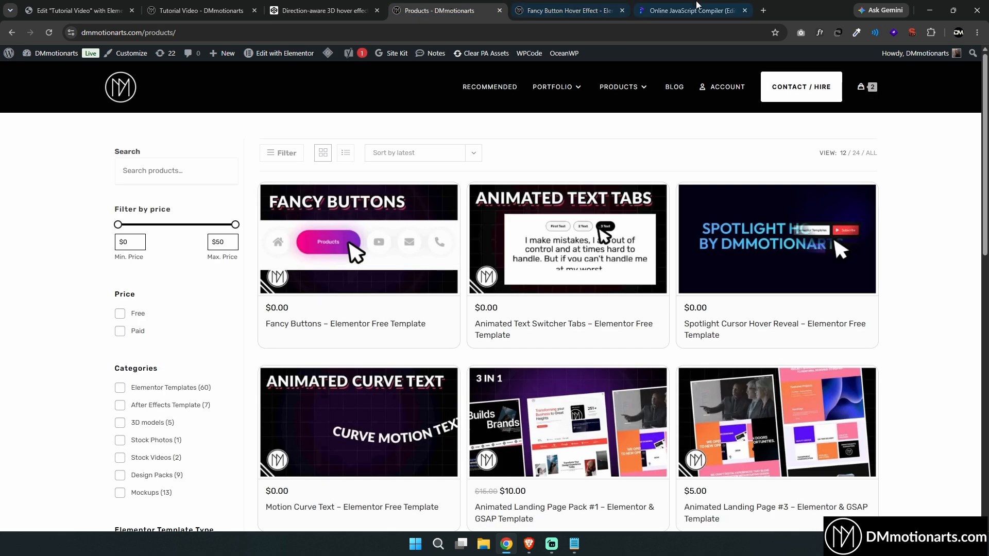
left_click(690, 10)
Step: Examine the animation durations in the in-top, in-right, in-bottom and in-left rules
left_click_drag(161, 193, 166, 194)
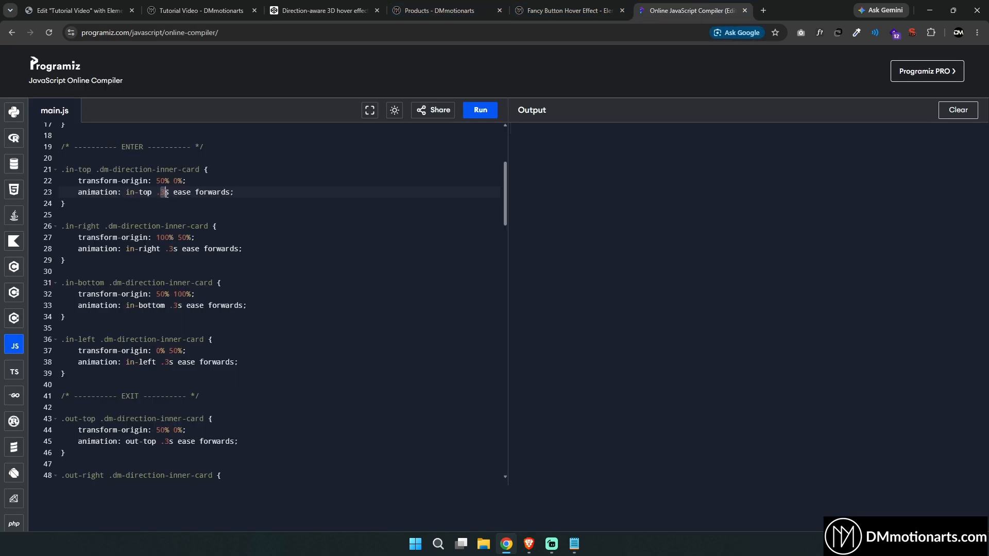
left_click_drag(166, 251, 174, 251)
left_click_drag(169, 305, 182, 306)
left_click(182, 306)
left_click(217, 145)
left_click_drag(157, 192, 170, 192)
left_click(170, 192)
left_click(171, 305)
left_click(165, 362)
double_click(164, 362)
left_click(163, 362)
Step: Examine the EXIT section's out-direction rules and their animation durations, comparing them with the hover-out effect on the live page
scroll(213, 324, "down", 3)
left_click(139, 303)
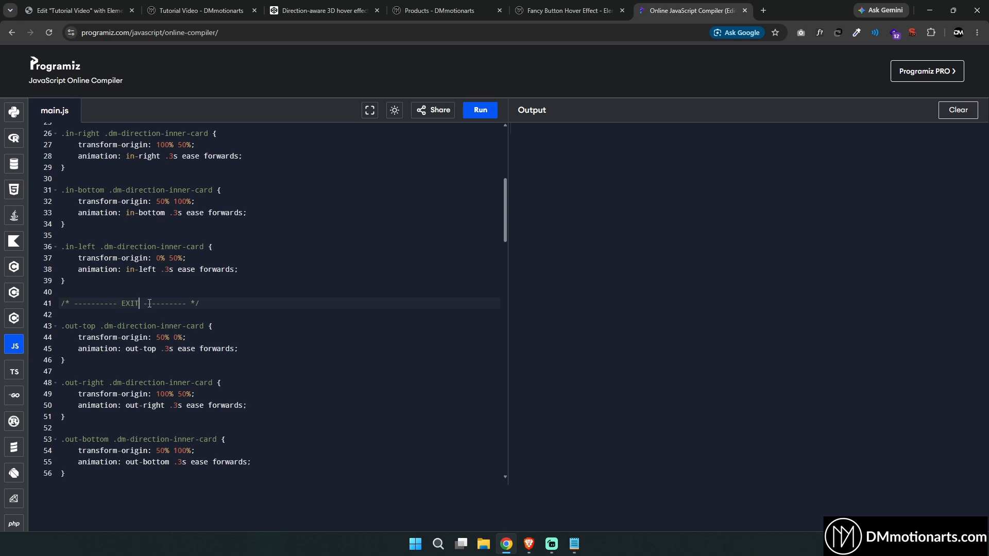
left_click(177, 5)
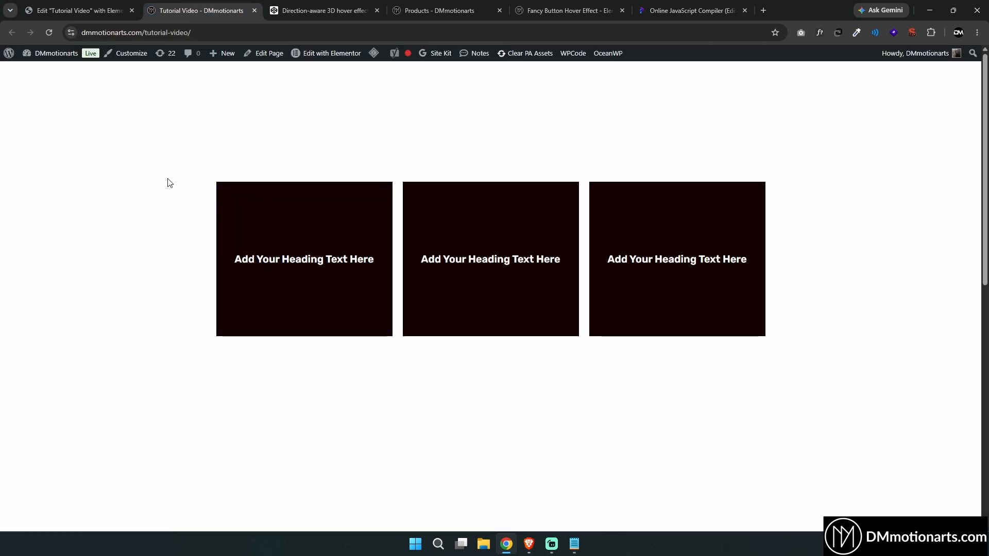
left_click(690, 11)
mouse_move(161, 287)
left_mouse_down()
mouse_move(174, 292)
mouse_move(178, 281)
left_mouse_up()
scroll(173, 292, "down", 1)
left_click_drag(173, 338, 182, 339)
left_click_drag(165, 395, 174, 395)
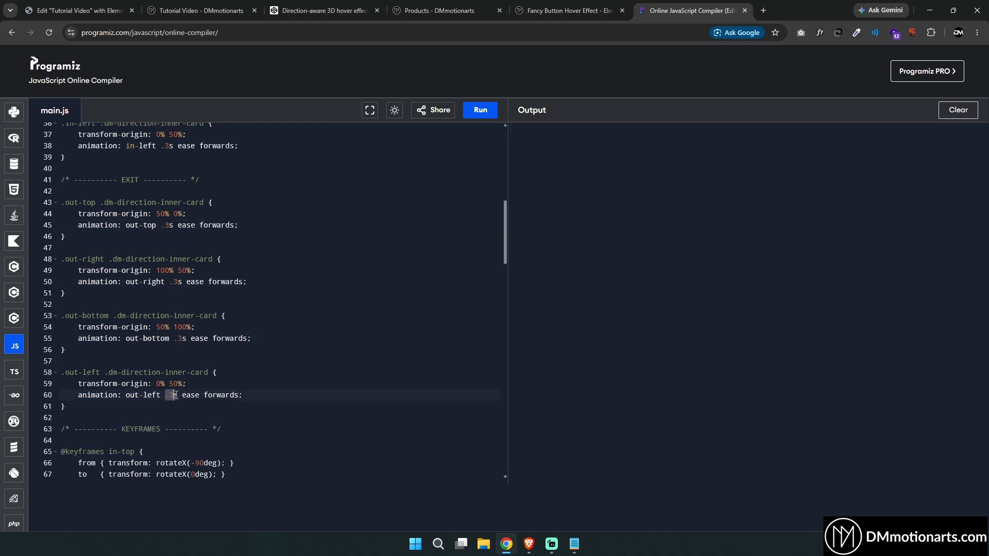
scroll(177, 331, "down", 1)
left_click_drag(62, 311, 209, 310)
left_click(210, 311)
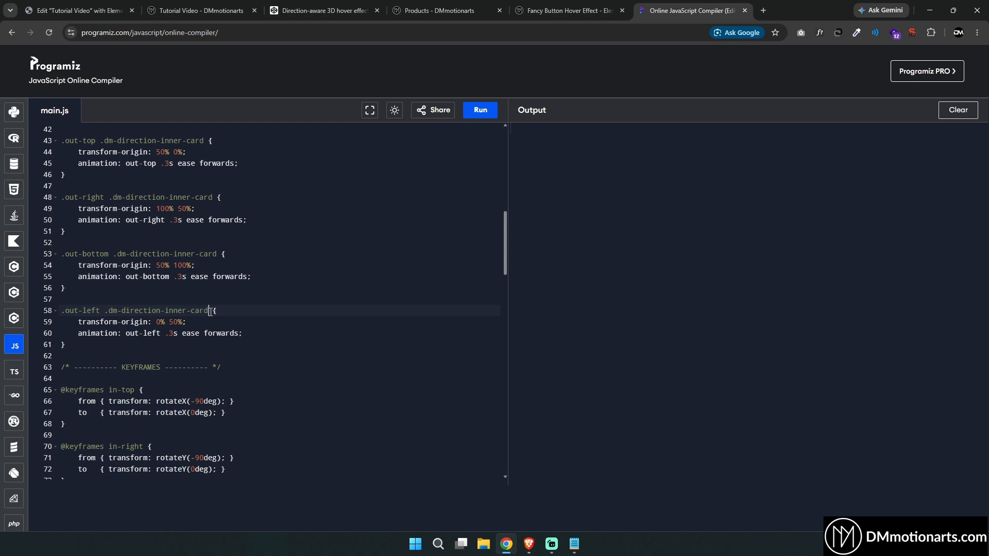
Step: Locate the KEYFRAMES section in the code and compare it with the card's hover flip on the live Tutorial Video page
scroll(210, 311, "down", 1)
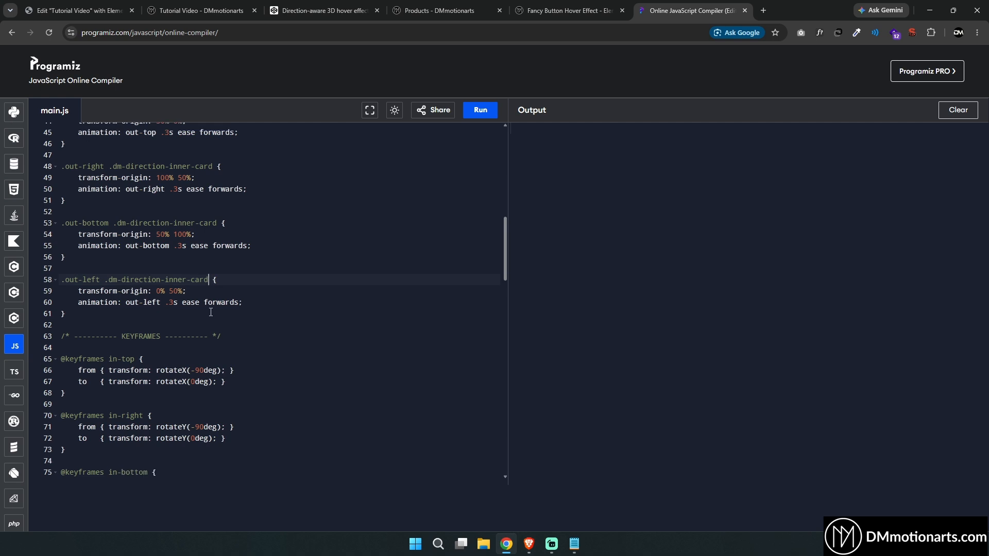
scroll(208, 296, "down", 3)
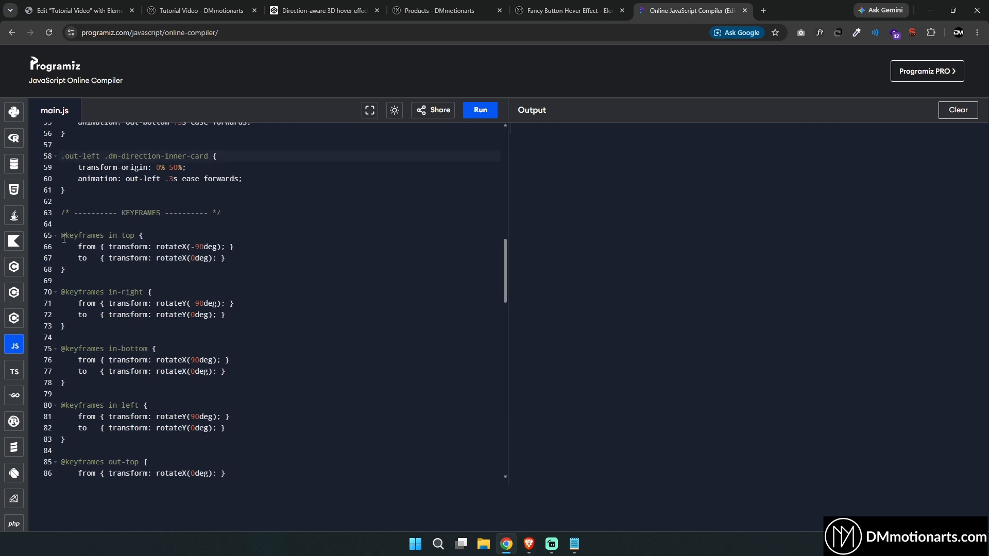
left_click_drag(122, 213, 157, 213)
left_click(157, 214)
scroll(101, 232, "down", 1)
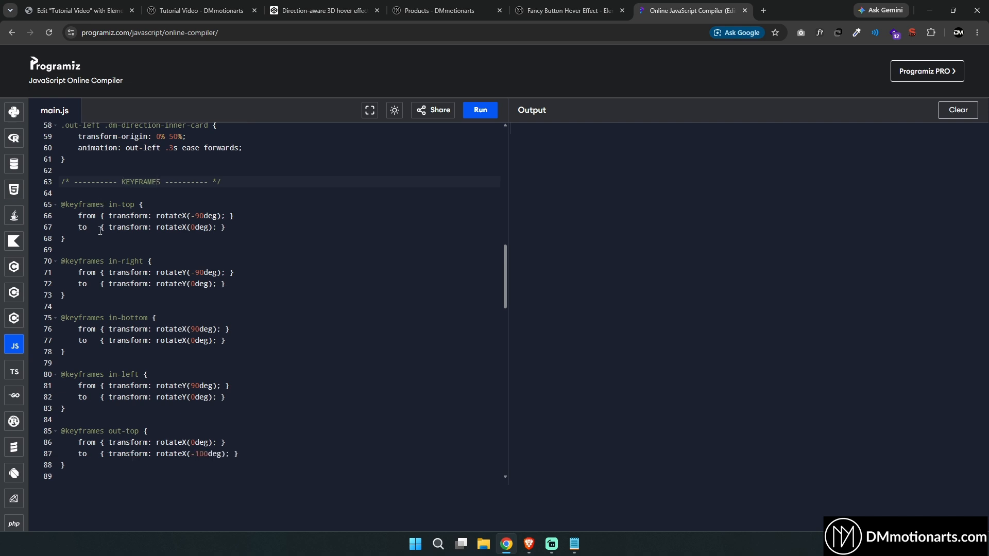
left_click(197, 11)
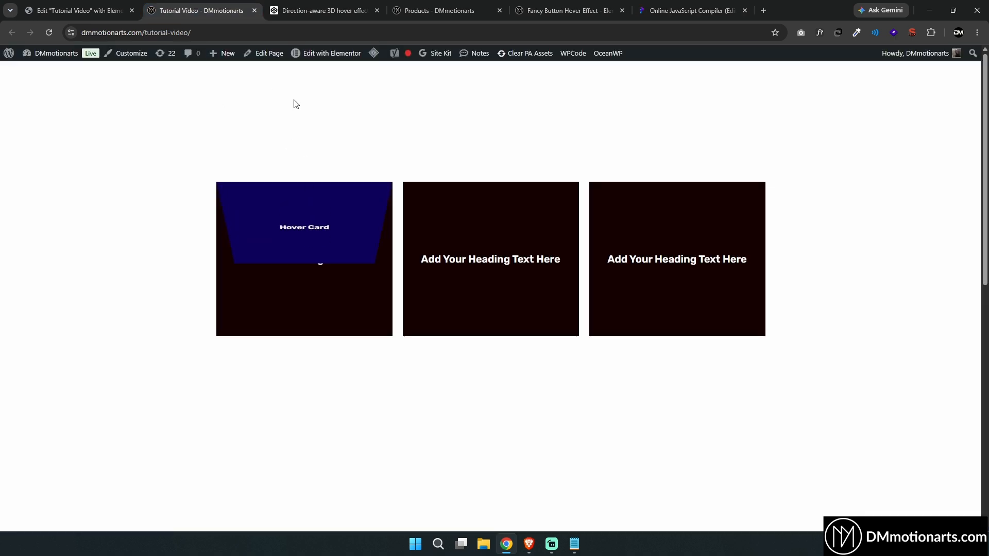
left_click(663, 4)
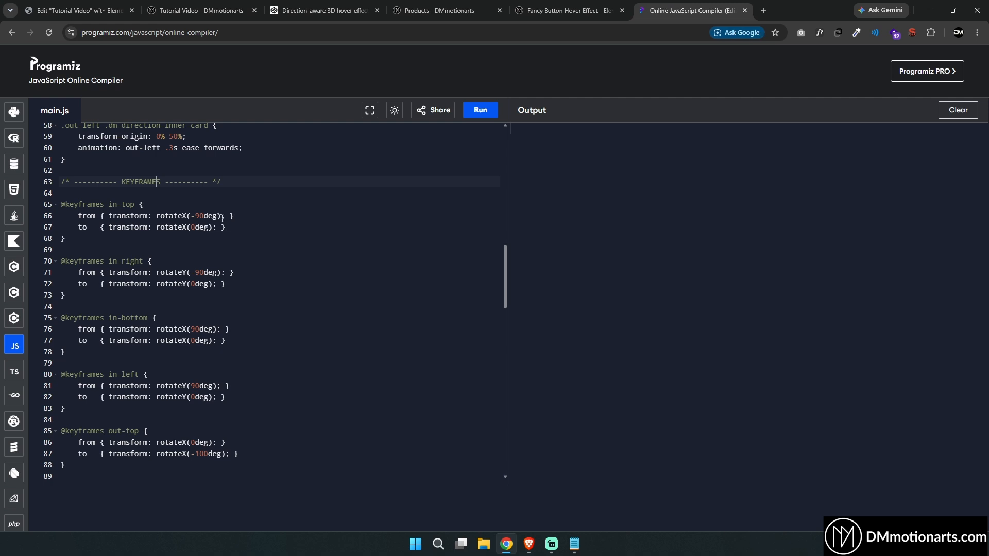
Step: Examine the in-top, in-right, in-bottom and in-left keyframes, continuing to the out-top keyframes
left_click_drag(61, 205, 237, 366)
scroll(294, 261, "down", 1)
left_click(97, 355)
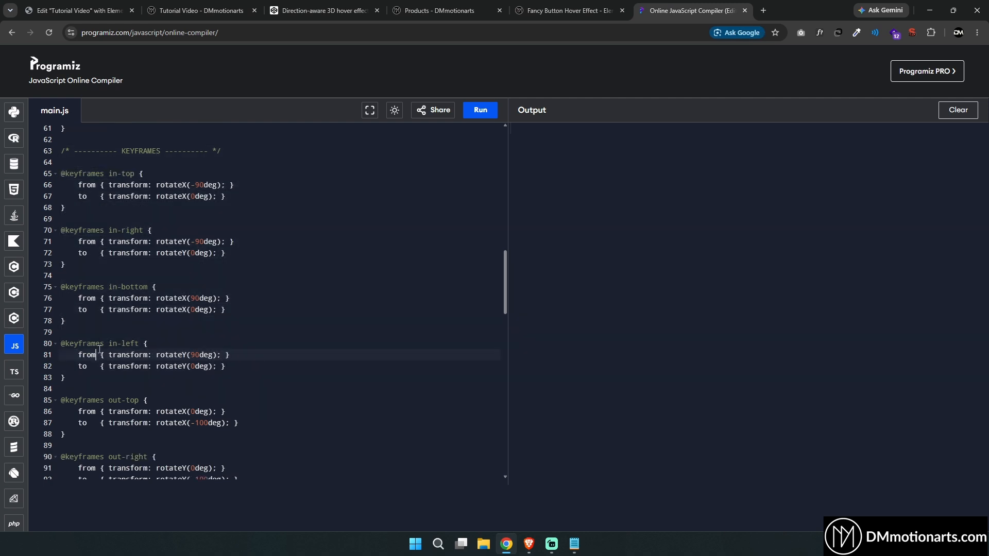
left_click_drag(108, 343, 139, 338)
scroll(154, 304, "down", 2)
left_click(139, 339)
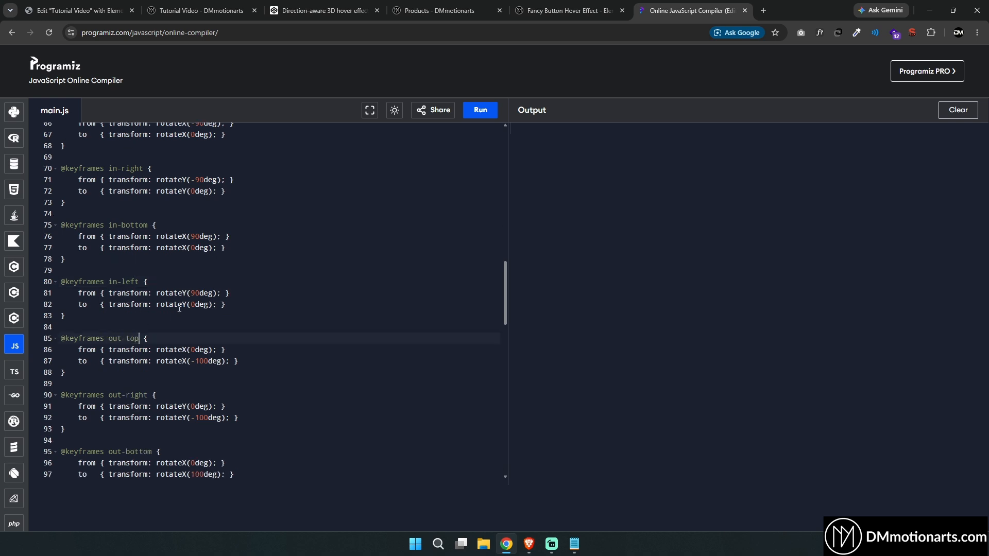
Step: Examine the end rotation angles in the out-top, out-right, out-bottom and out-left keyframes
scroll(206, 299, "down", 2)
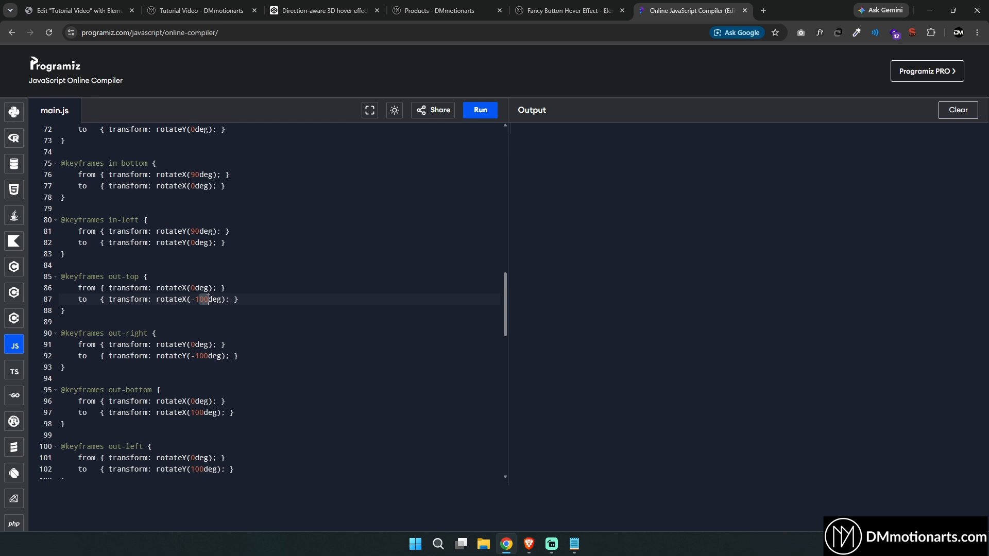
key("shift+Left")
key("shift+Left")
left_click_drag(506, 302, 444, 260)
scroll(445, 260, "down", 1)
left_click(209, 298)
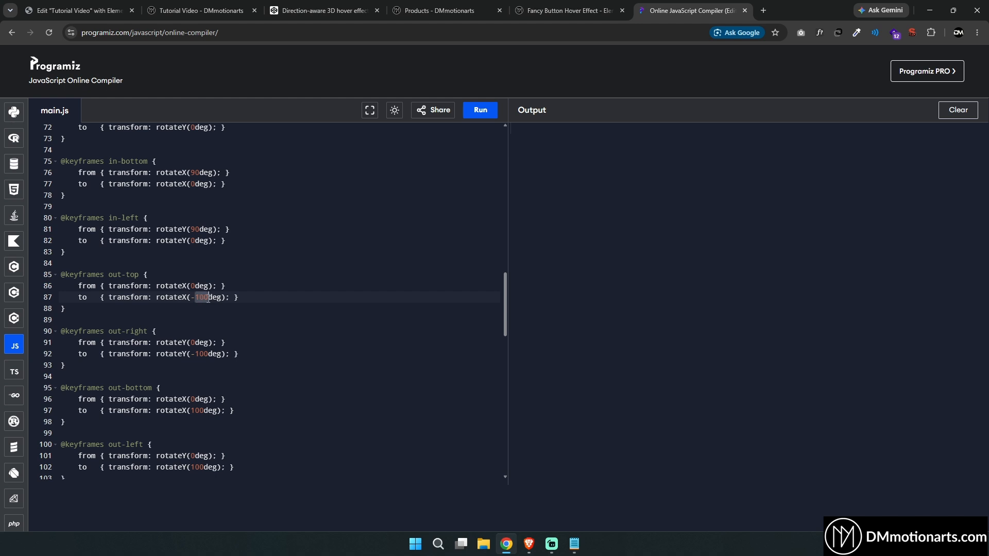
scroll(208, 298, "down", 1)
left_click_drag(198, 323, 207, 323)
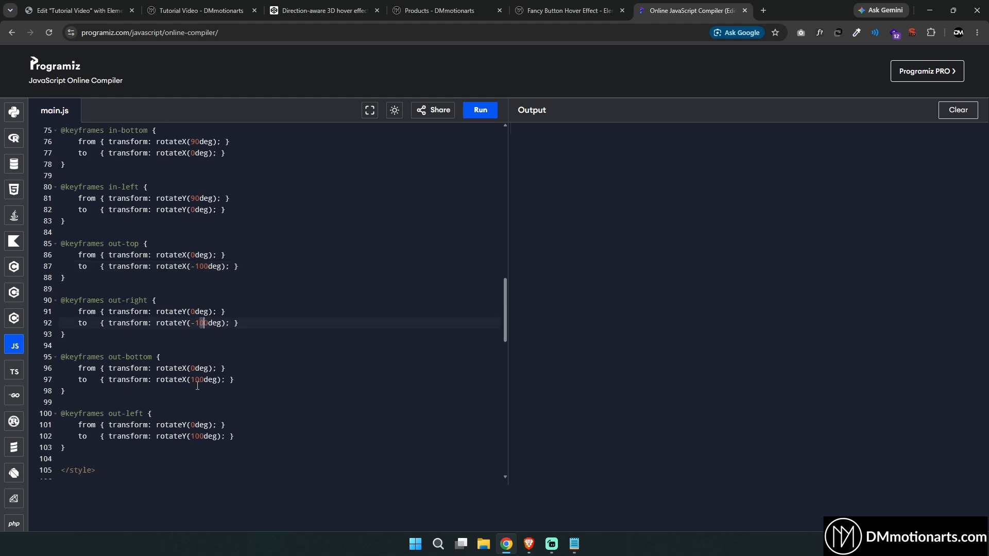
left_click_drag(195, 380, 204, 380)
left_click_drag(191, 437, 213, 434)
left_click(225, 424)
Step: Read through the script's class list, getDirection function and the mouseenter and mouseleave listeners
scroll(229, 423, "down", 3)
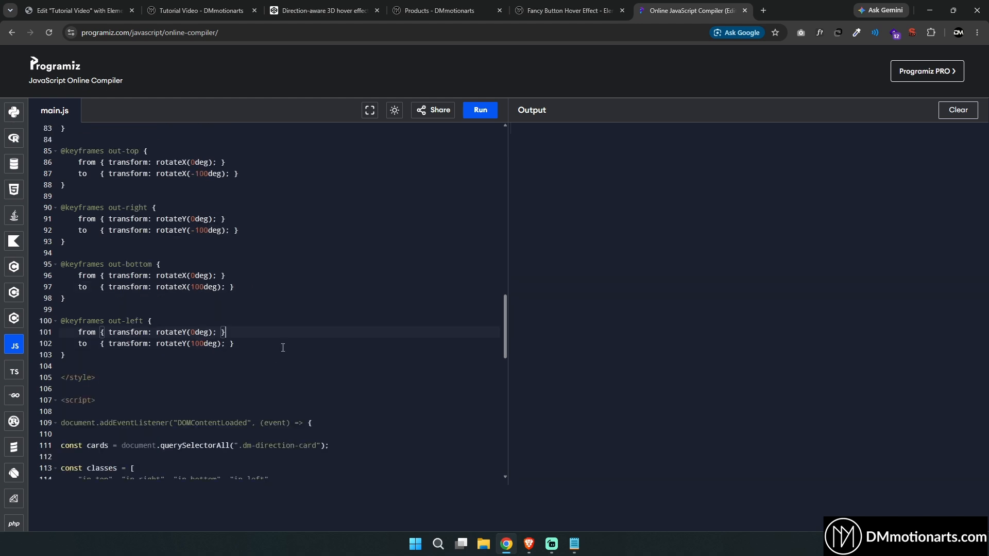
scroll(265, 314, "down", 5)
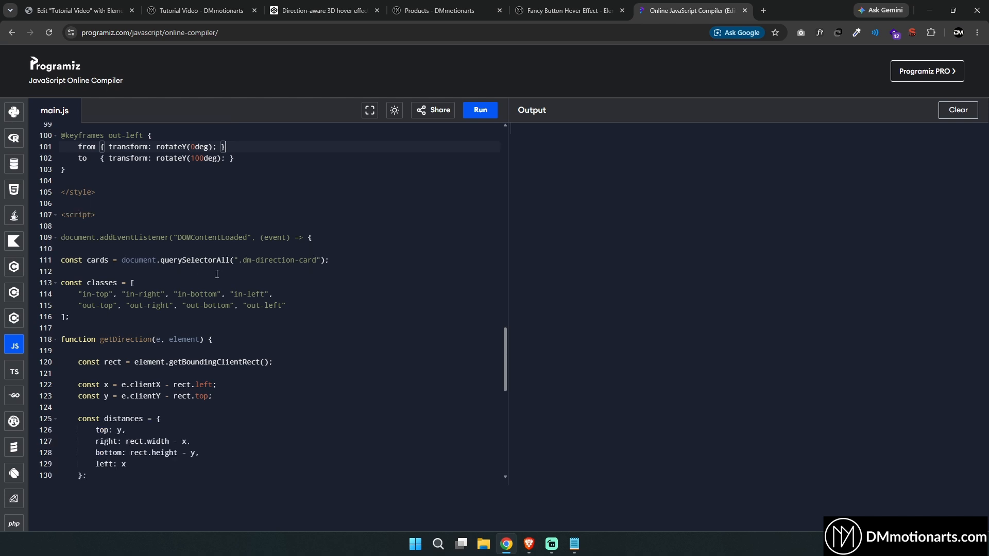
scroll(204, 278, "down", 5)
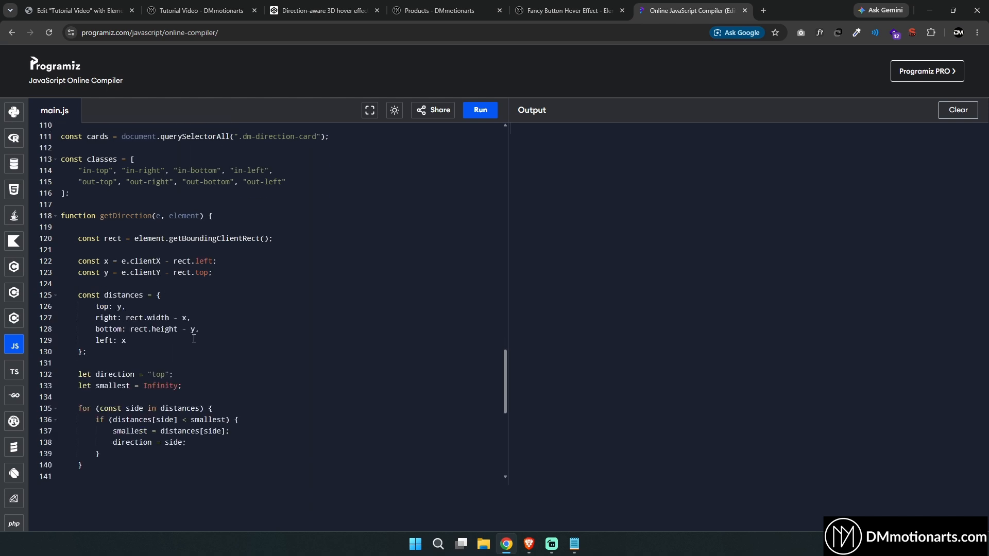
scroll(191, 334, "down", 8)
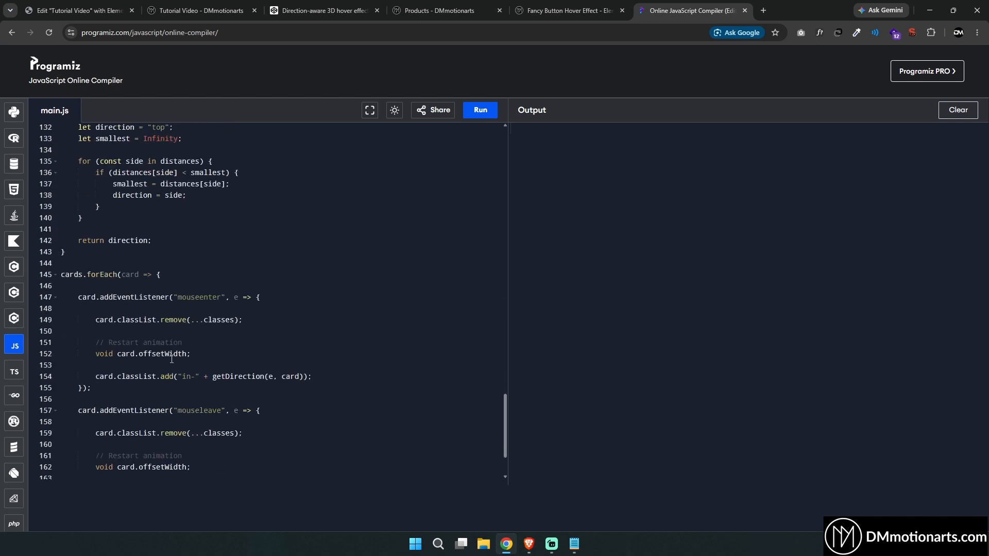
scroll(171, 355, "down", 1)
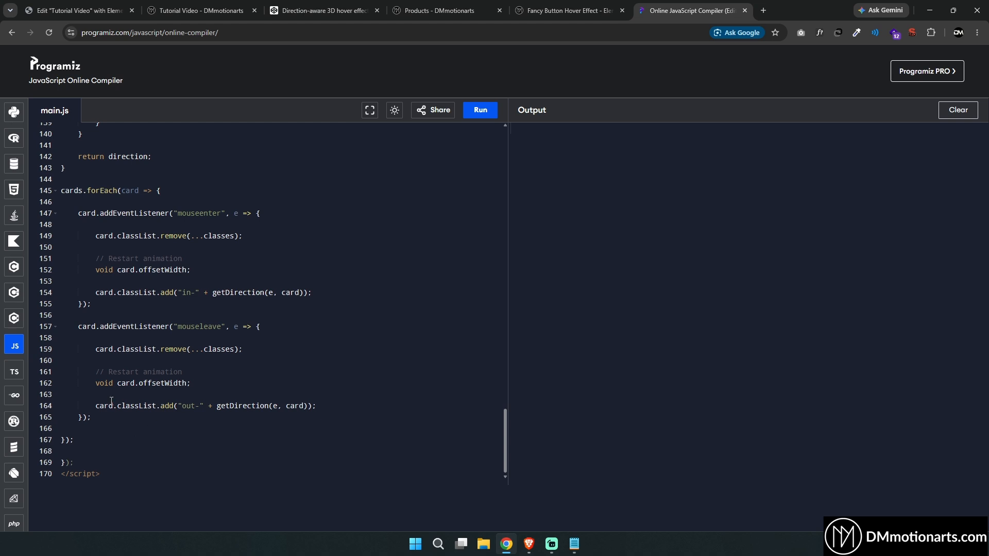
scroll(145, 367, "up", 2)
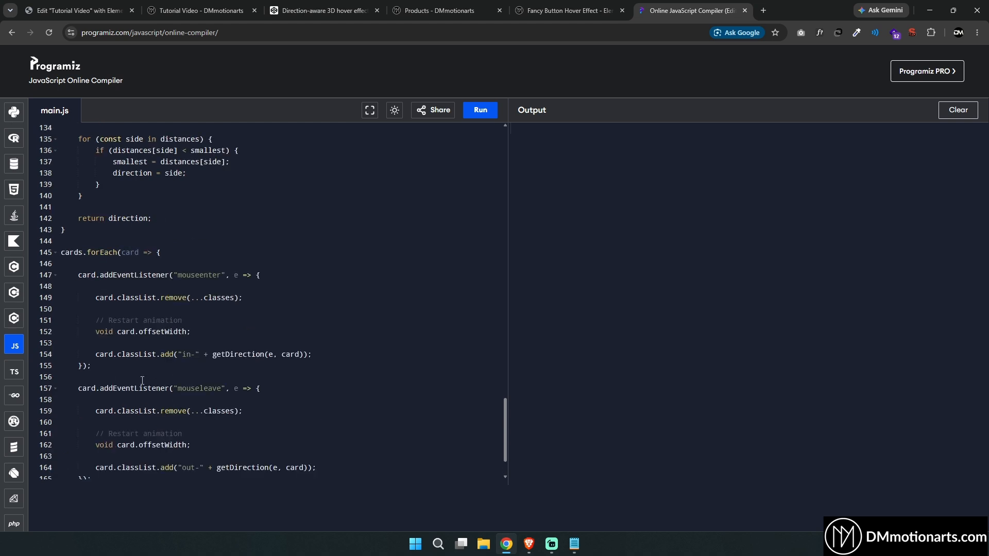
Step: Review the code again from the out-direction rules through the keyframes to the end of the script
scroll(142, 381, "up", 14)
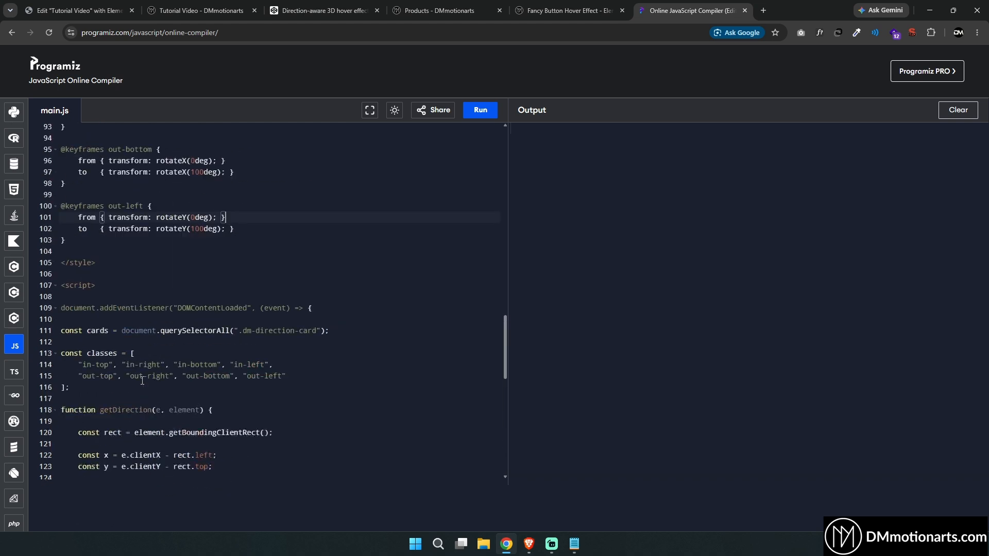
scroll(142, 380, "up", 5)
scroll(89, 320, "up", 11)
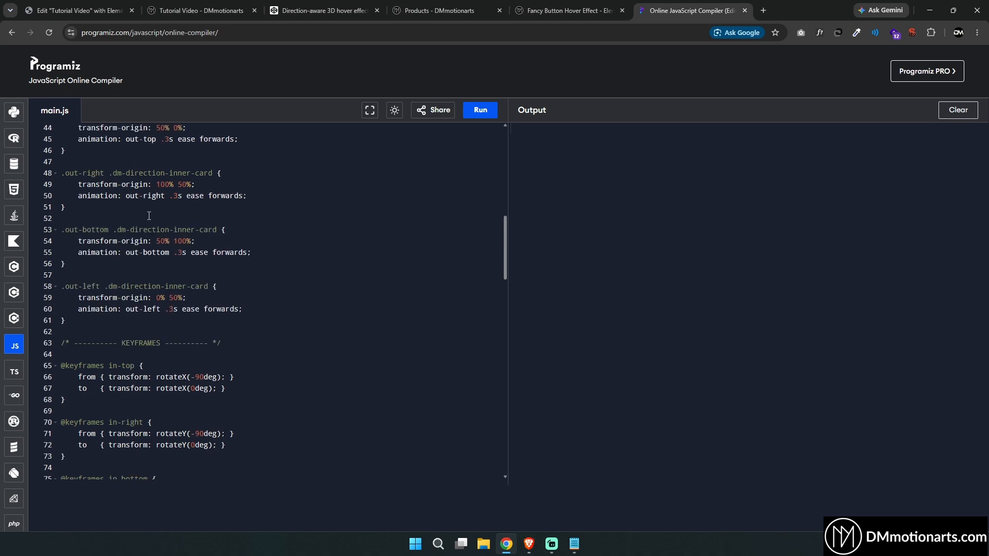
scroll(163, 339, "down", 16)
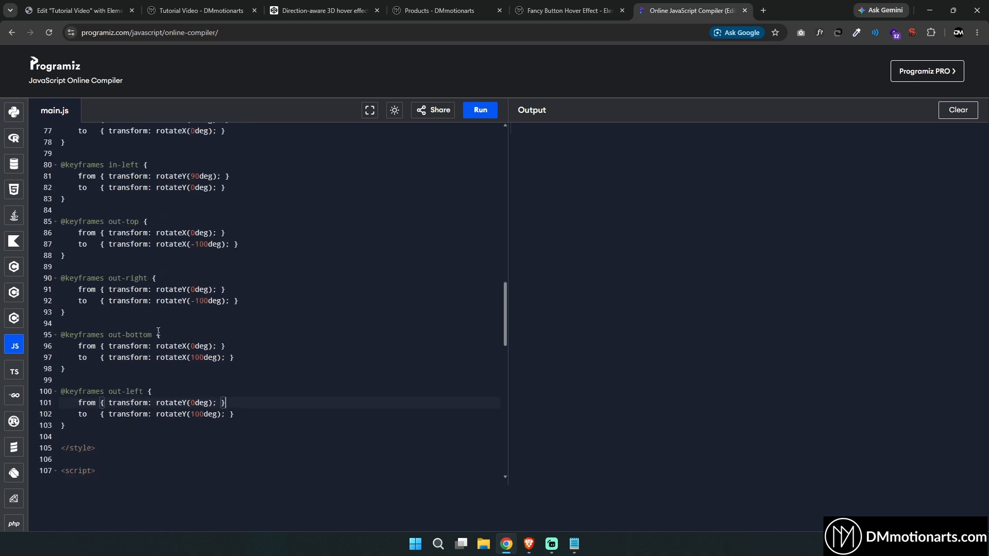
scroll(252, 307, "down", 2)
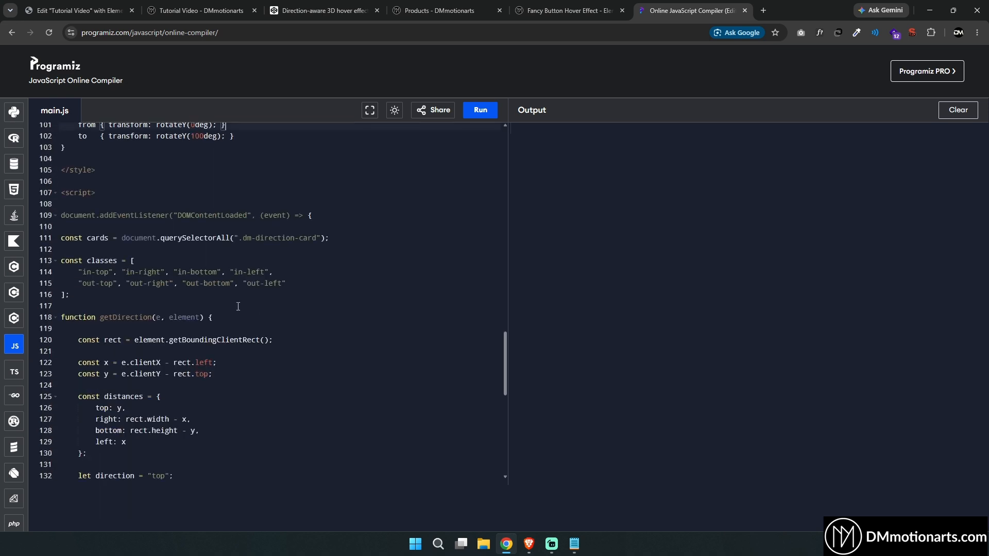
scroll(455, 347, "down", 13)
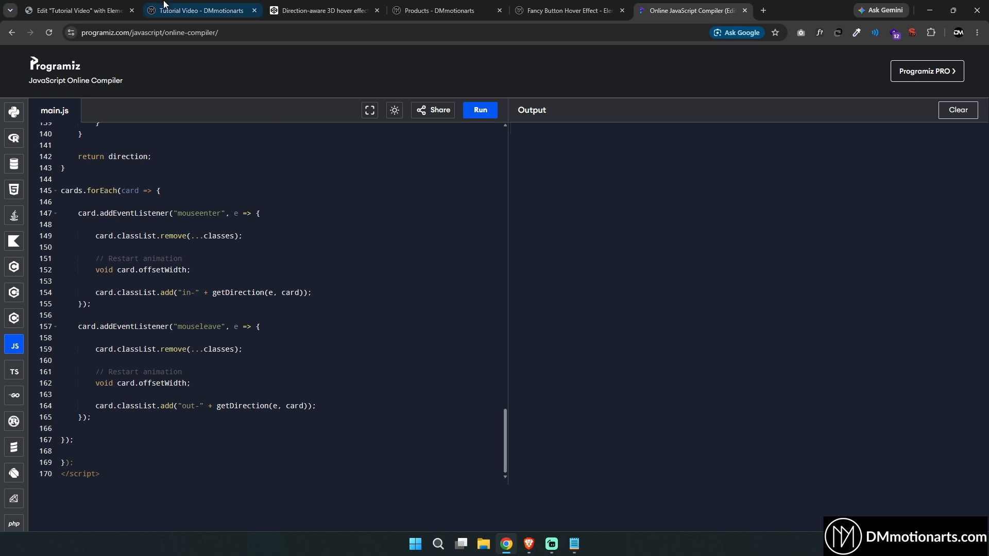